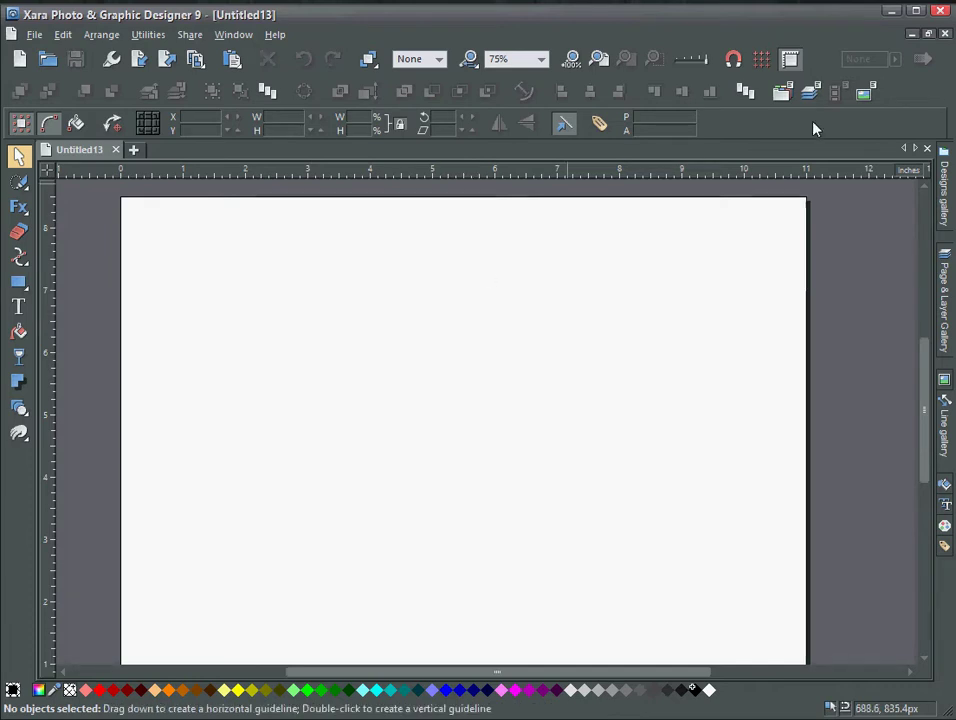
Step: Turn on the page grid and draw a two-segment V line across three grid points
left_click(761, 60)
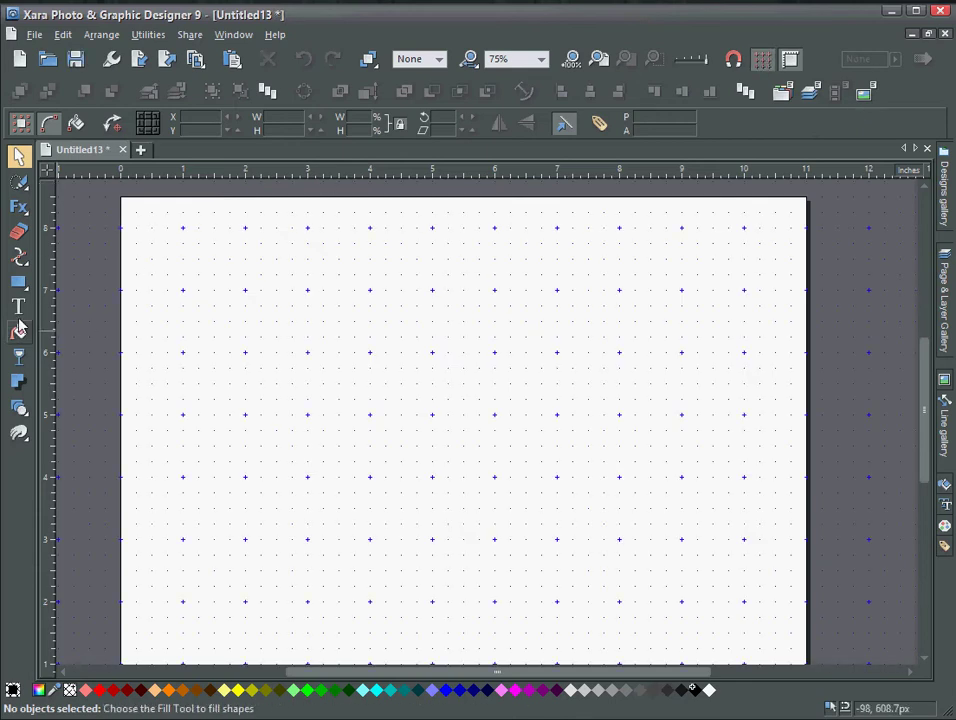
left_click(18, 257)
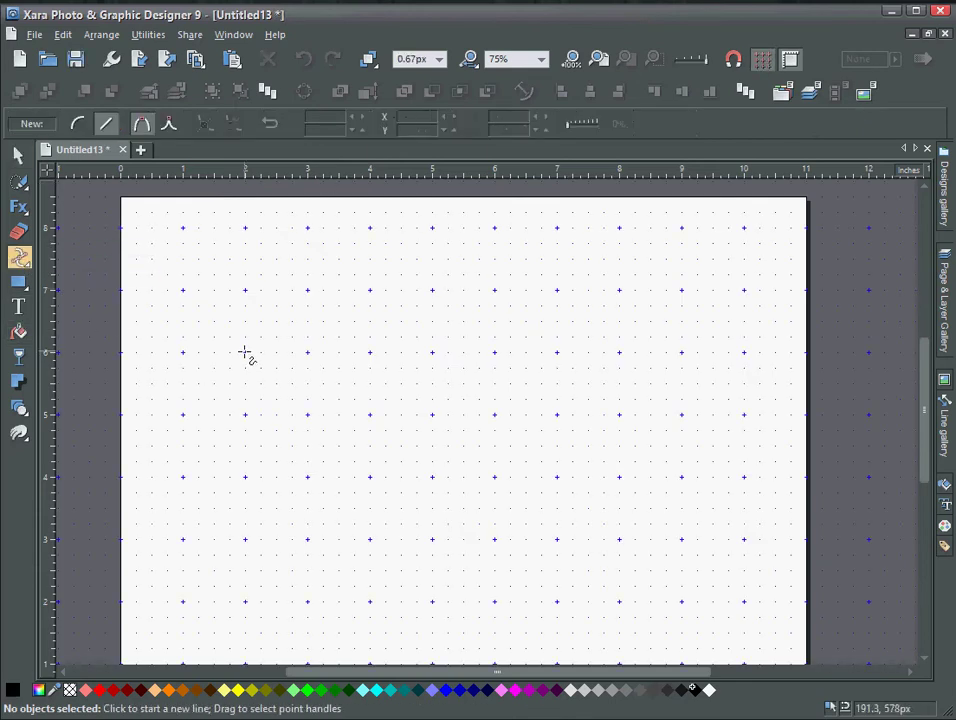
left_click(245, 352)
left_click(307, 290)
left_click(370, 352)
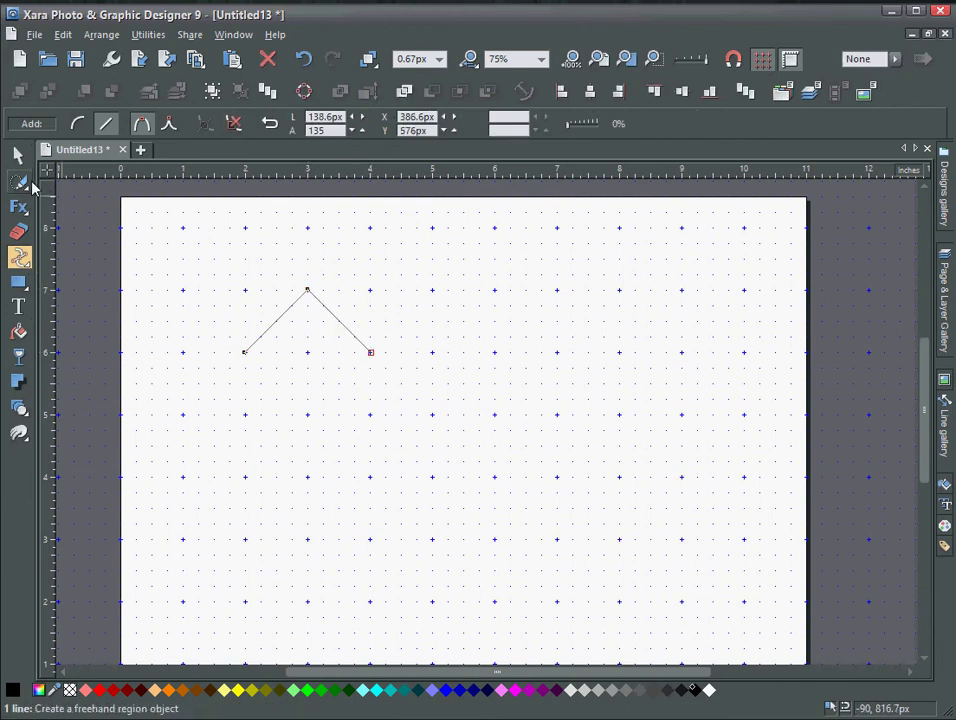
left_click(18, 156)
left_click(438, 59)
Step: Make the V line 48px thick with a Miter join and Square caps
left_click(408, 188)
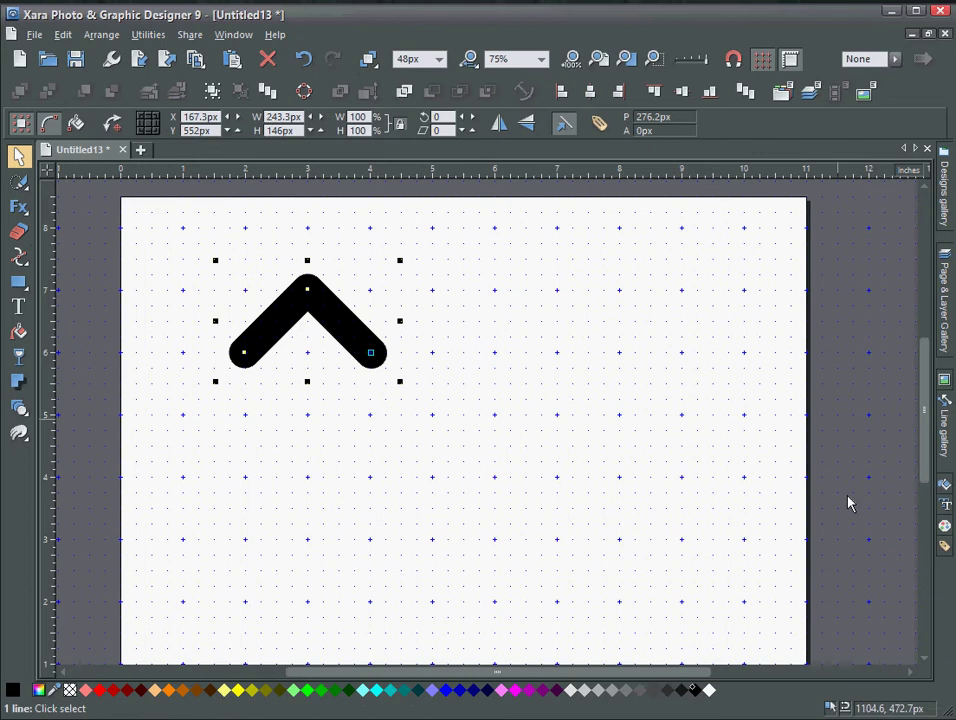
left_click(950, 430)
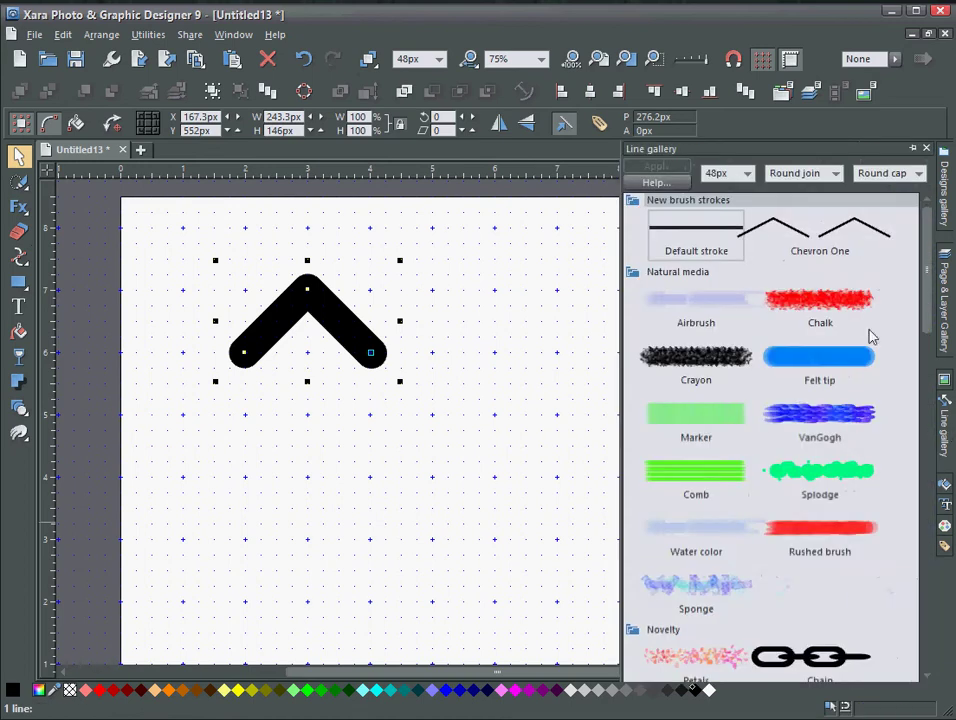
left_click(836, 175)
left_click(790, 189)
left_click(905, 174)
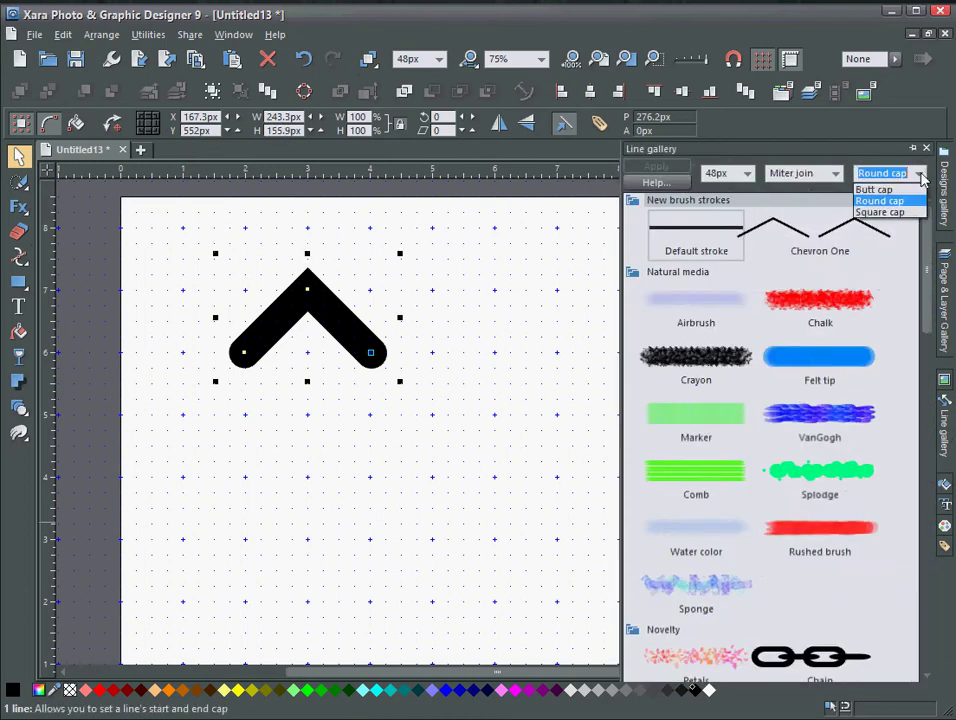
left_click(885, 212)
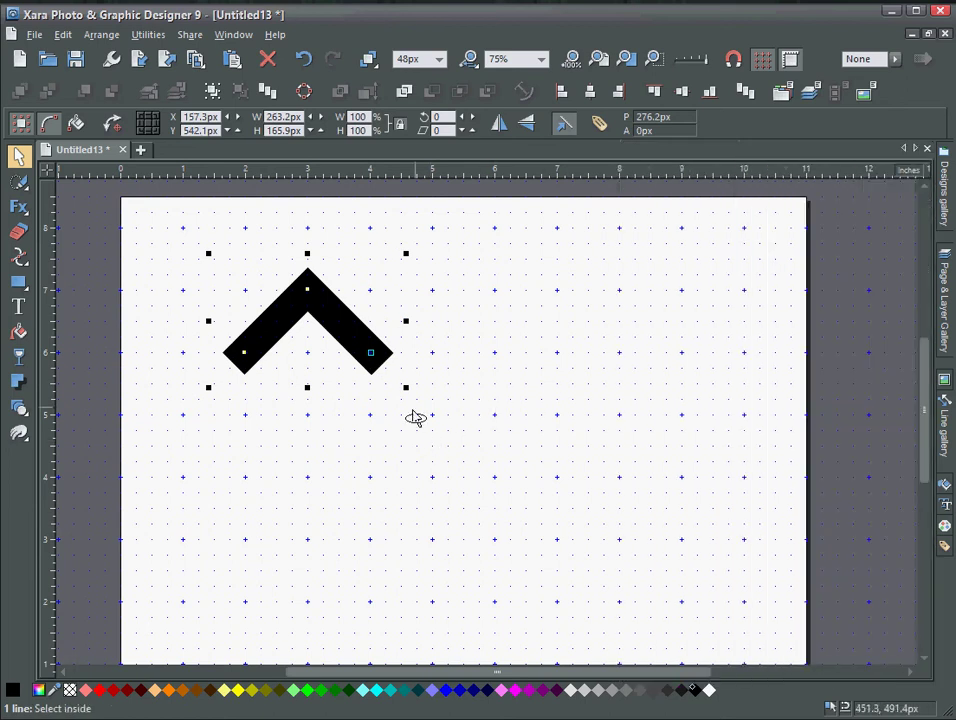
Step: Zoom in on the chevron and place a horizontal guideline along its bottom edge
scroll(416, 416, "up", 2)
left_click_drag(427, 416, 613, 503)
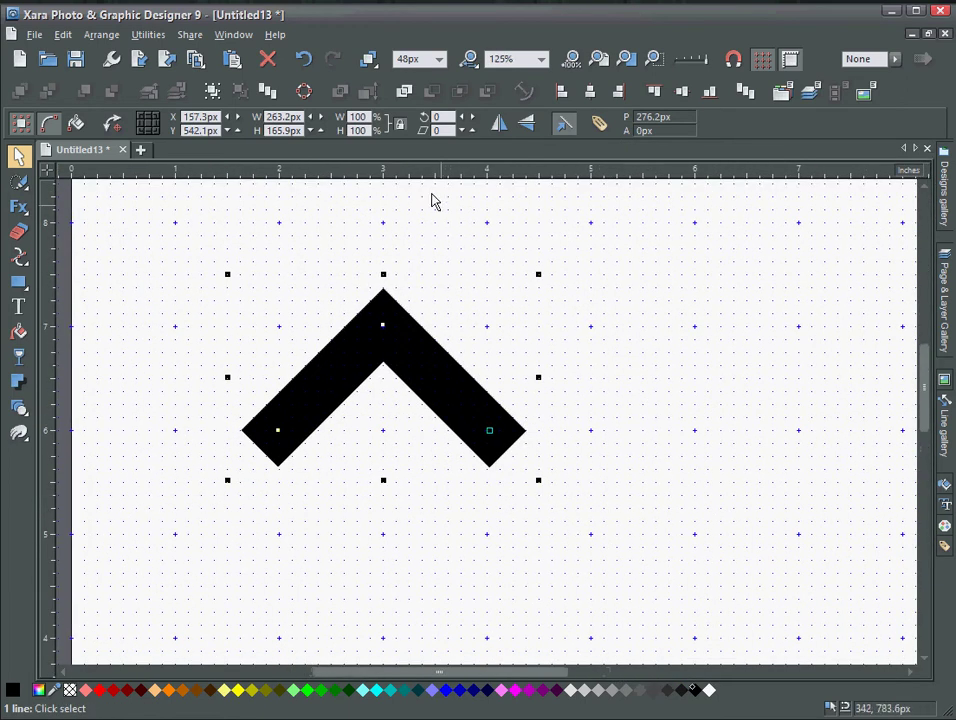
left_click_drag(422, 171, 382, 430)
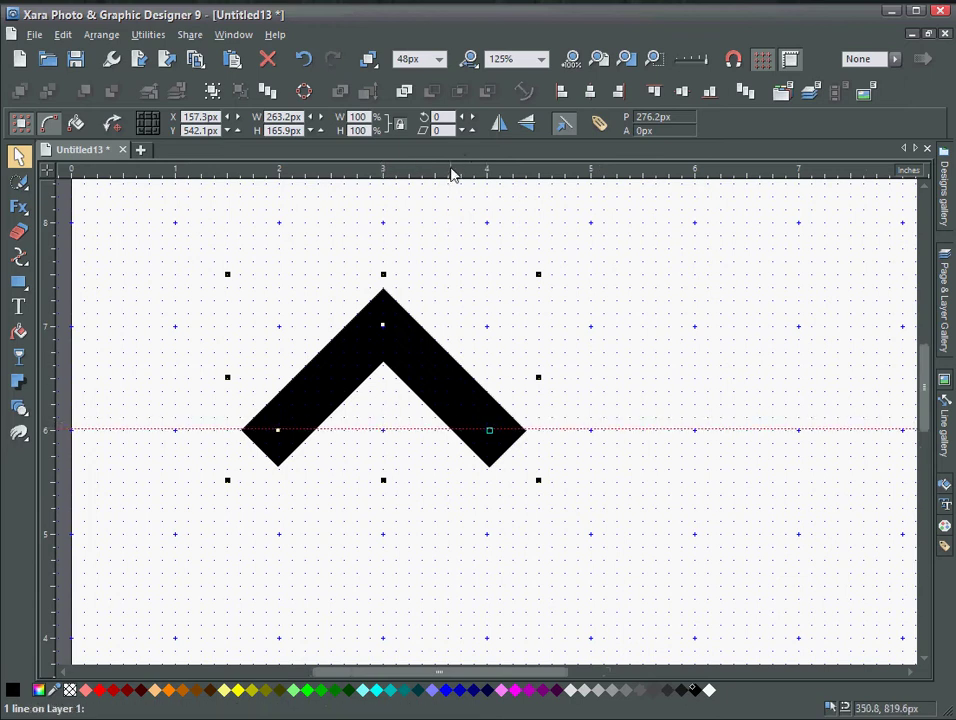
left_click_drag(438, 450, 435, 466)
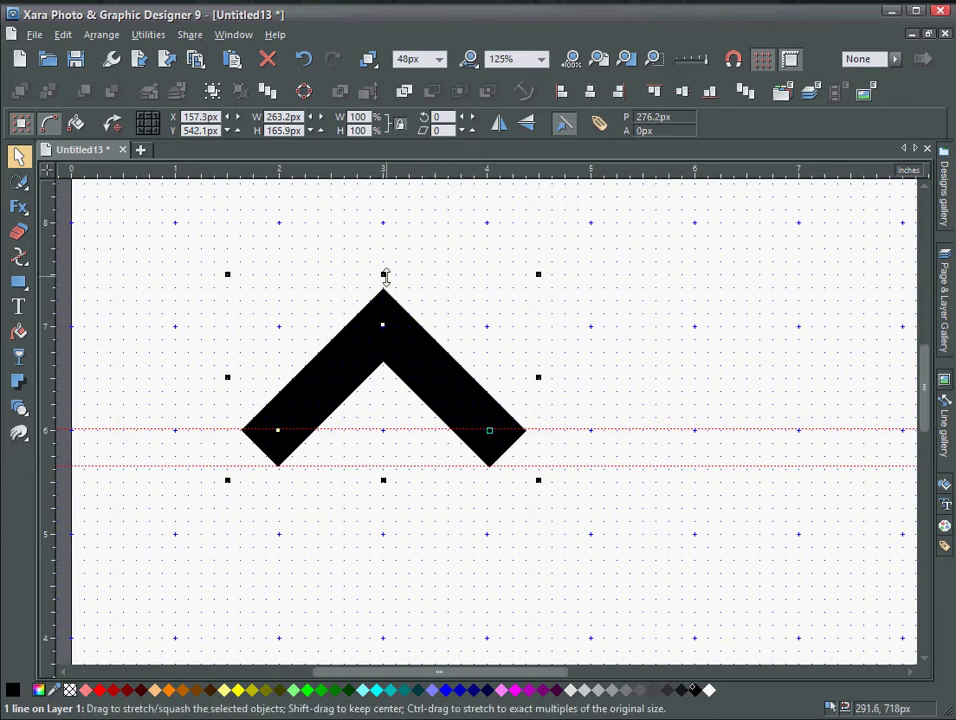
Step: Squash the chevron to half its height and realign the lower guideline with its bottom corners
left_click_drag(385, 274, 386, 365)
left_click_drag(576, 430, 574, 418)
scroll(523, 448, "up", 2, "ctrl")
scroll(523, 448, "down", 1)
scroll(523, 448, "left", 2)
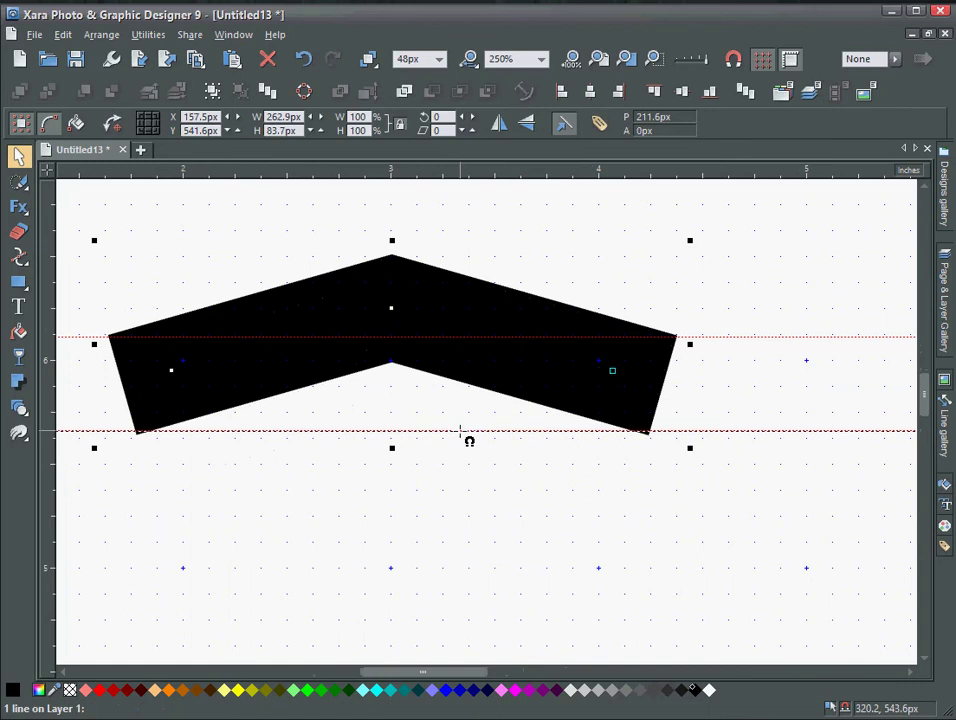
left_click_drag(460, 432, 465, 438)
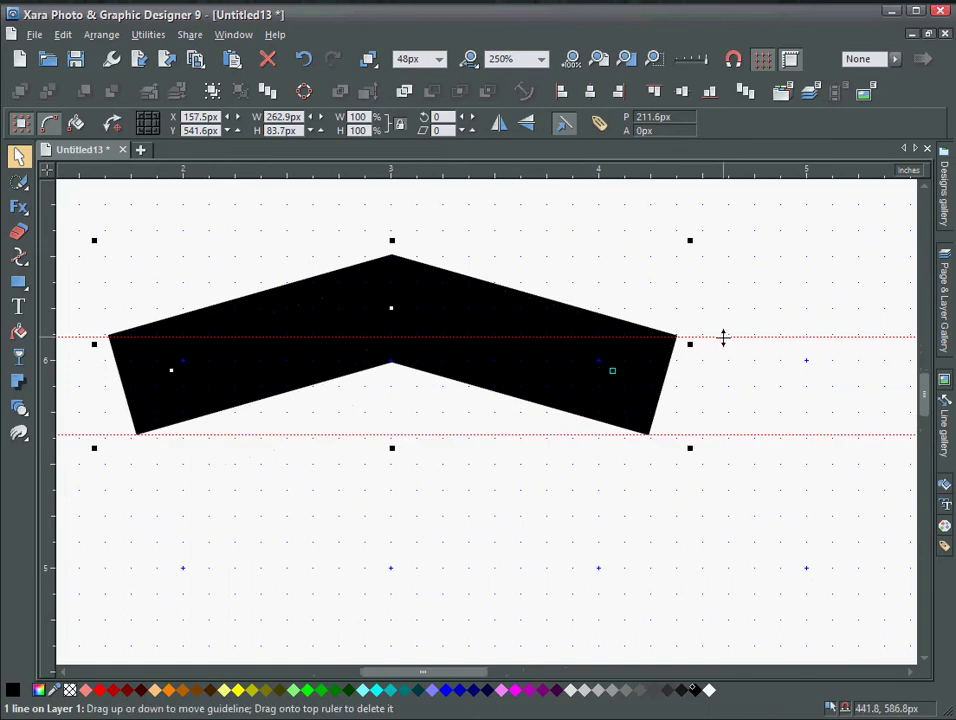
Step: Align the upper guideline with the outer corners and add vertical guidelines at both ends
left_click_drag(723, 338, 730, 341)
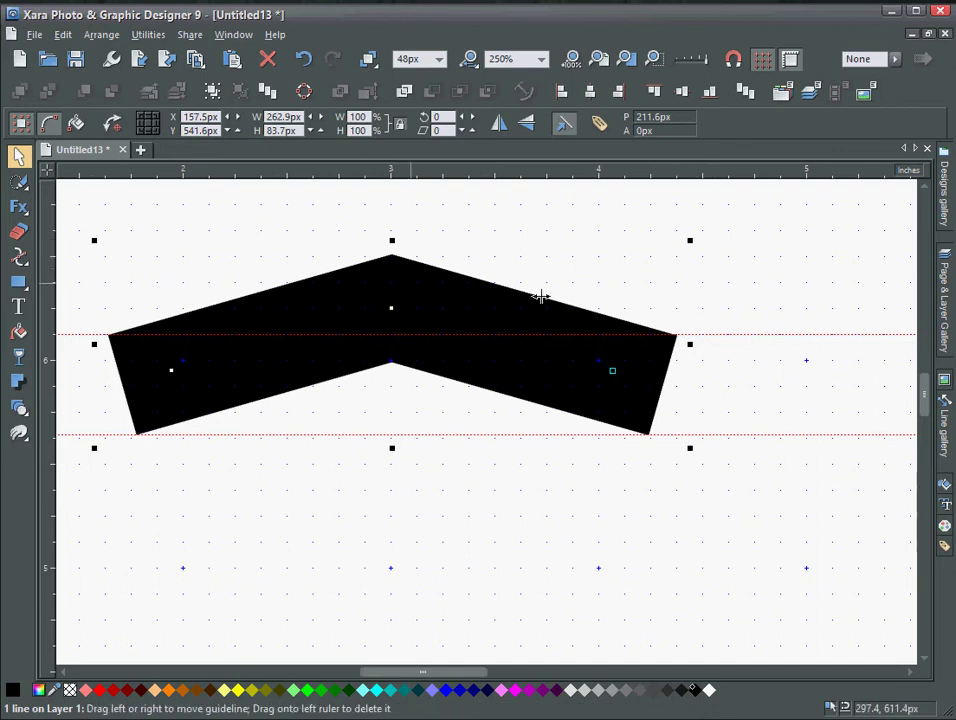
left_click_drag(540, 296, 676, 330)
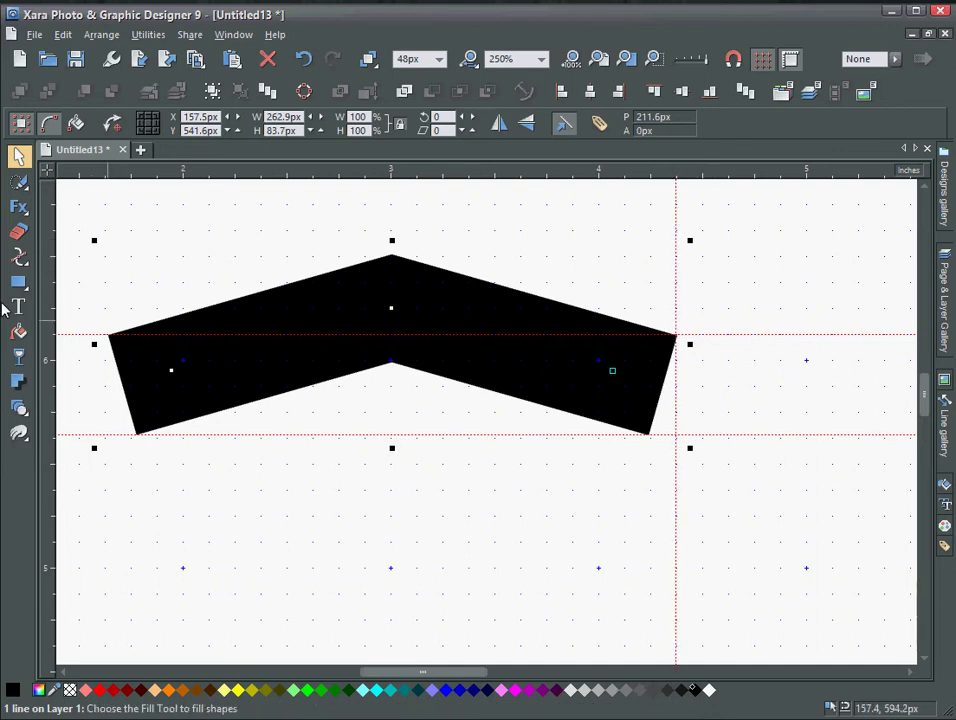
left_click_drag(50, 312, 108, 320)
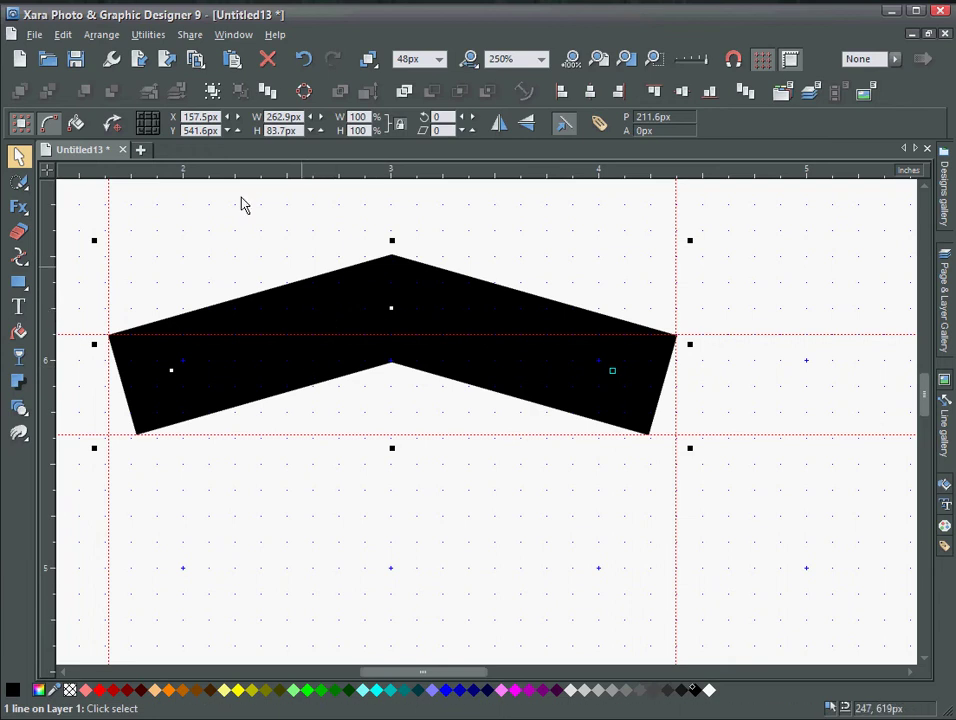
Step: Convert the thick line into a filled shape and snap its end corners onto the guidelines
left_click(105, 35)
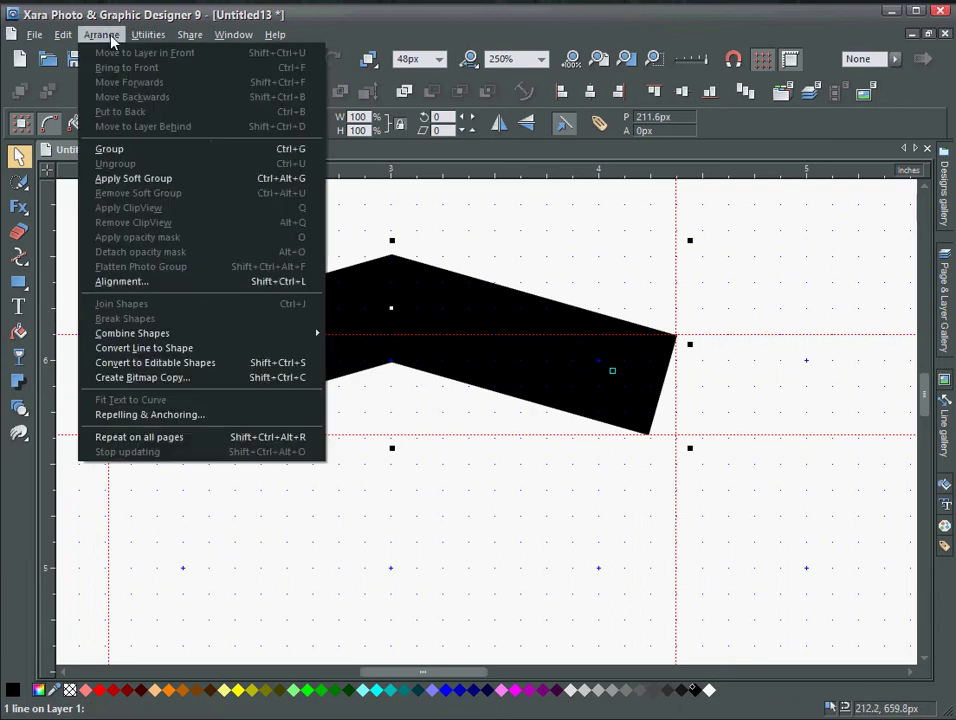
left_click(145, 348)
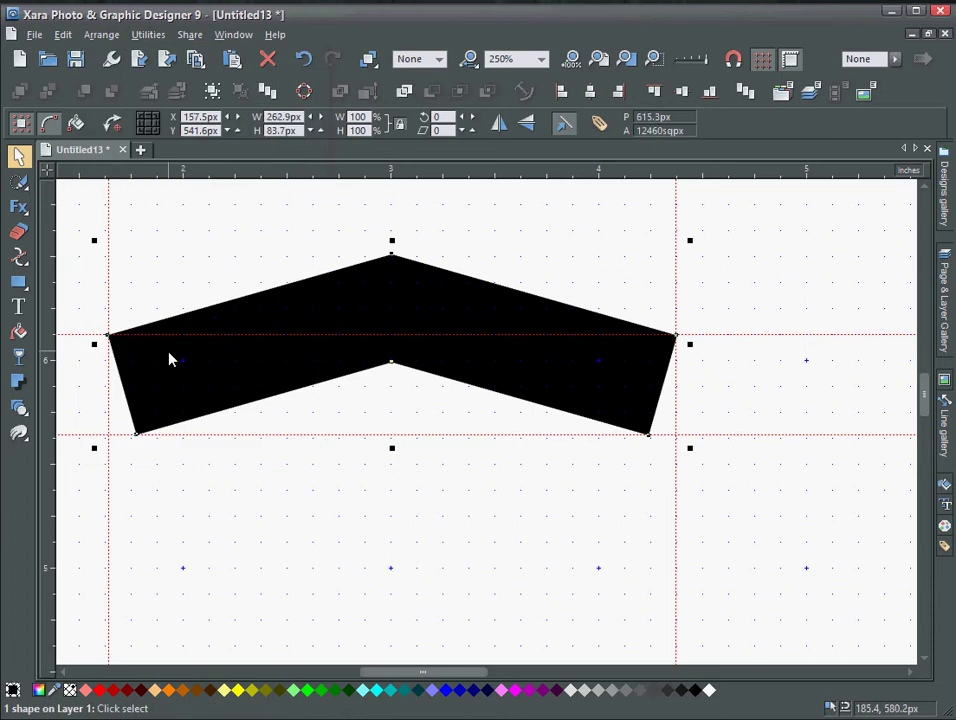
left_click(18, 256)
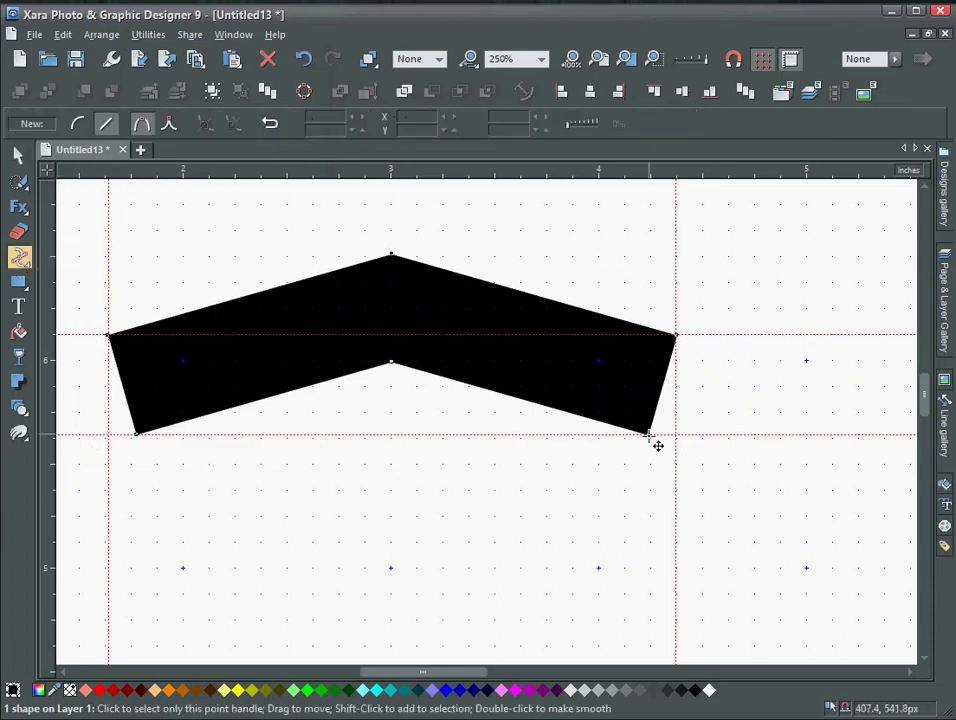
left_click_drag(650, 435, 676, 435)
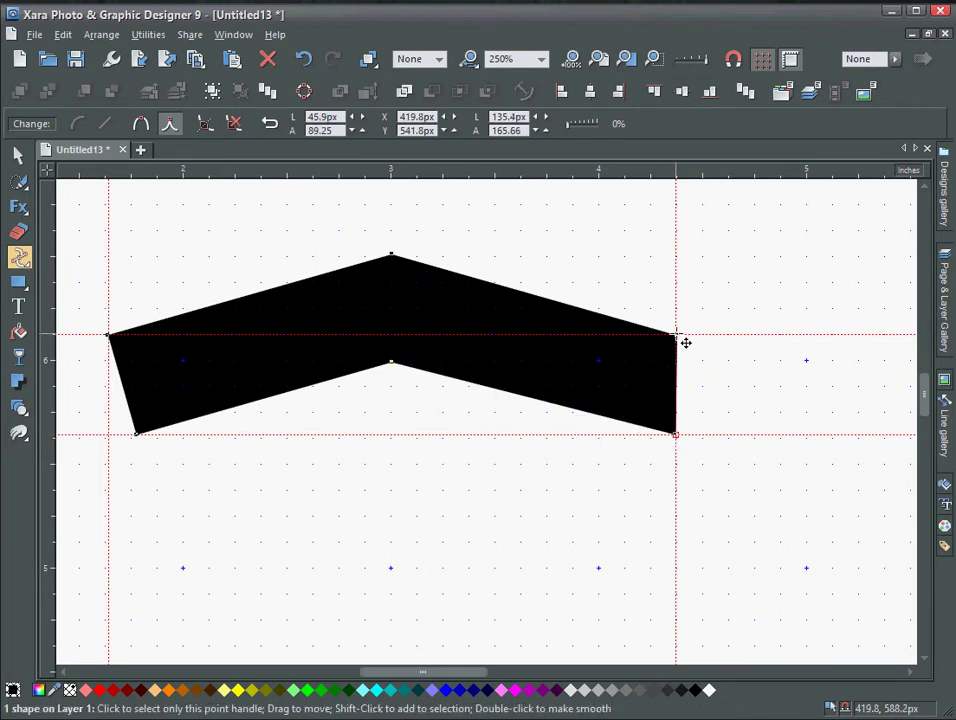
left_click(684, 343)
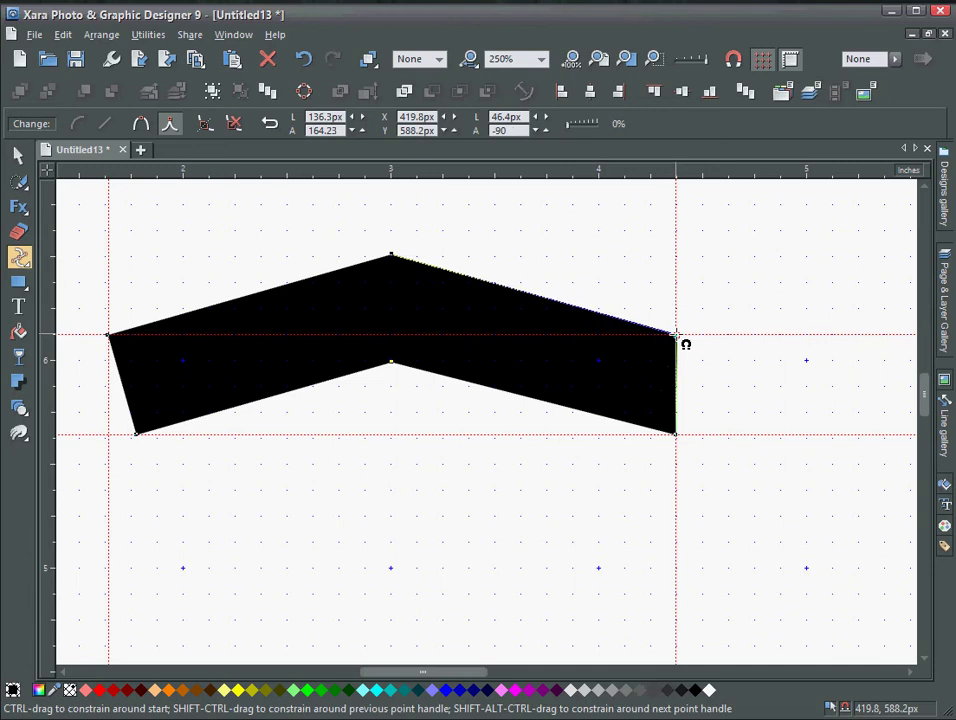
left_click(116, 342)
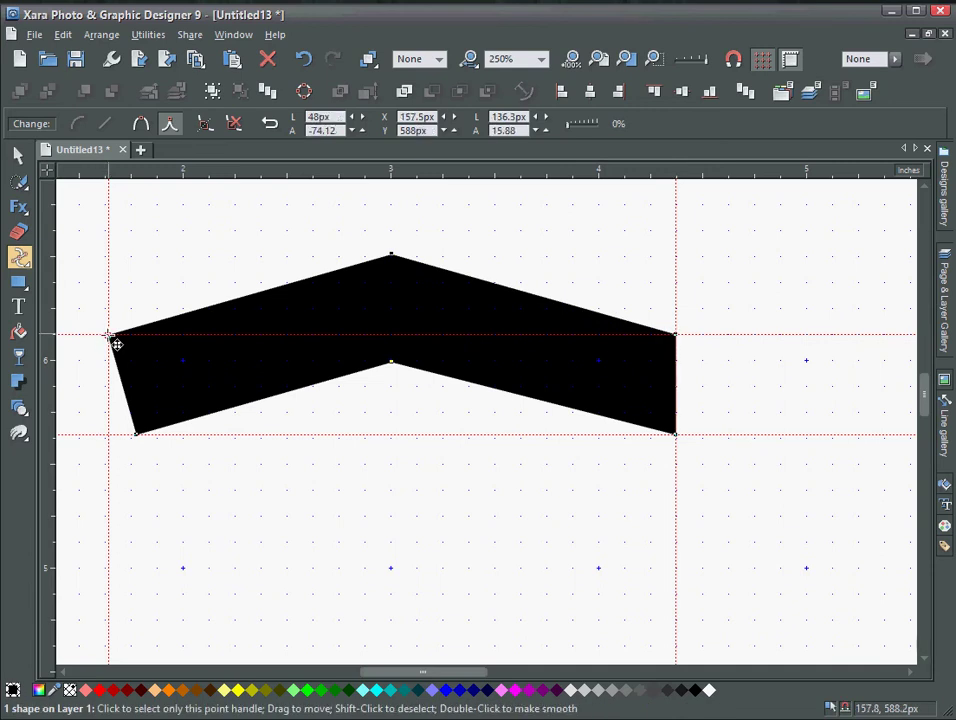
left_click_drag(116, 343, 113, 338)
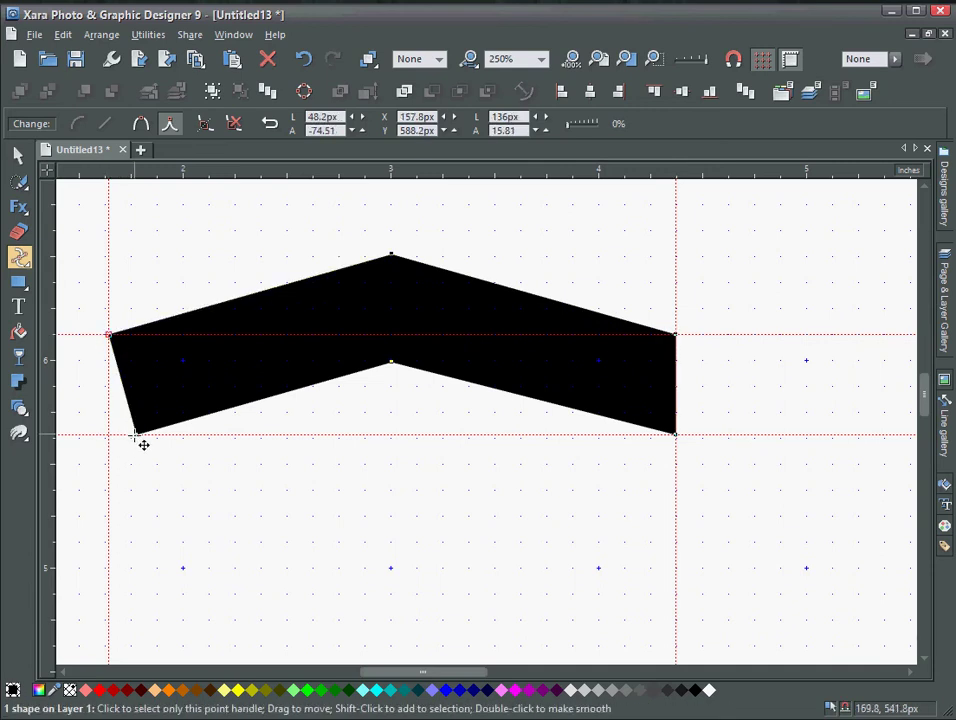
left_click_drag(137, 436, 110, 436)
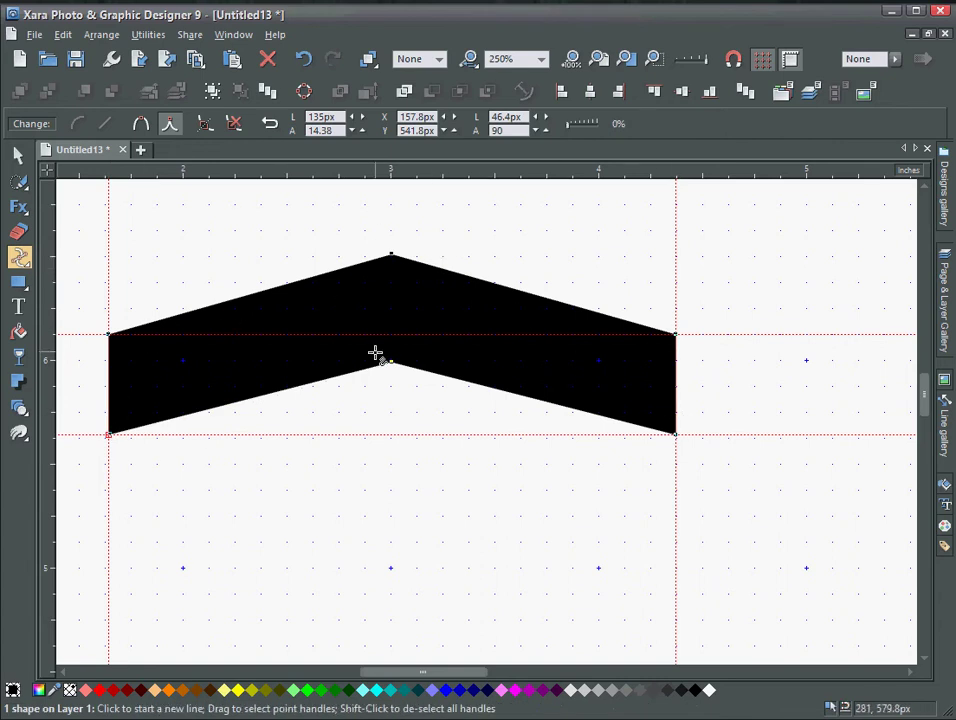
left_click(18, 155)
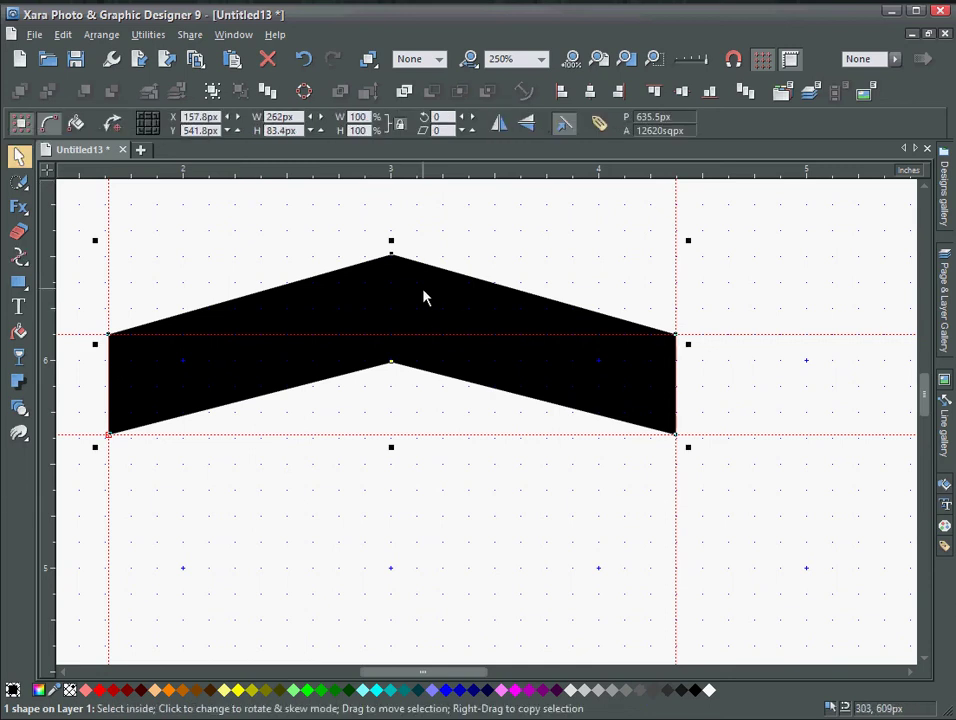
Step: Move the chevron down and snap its top point onto the upper guideline
left_click_drag(424, 297, 429, 366)
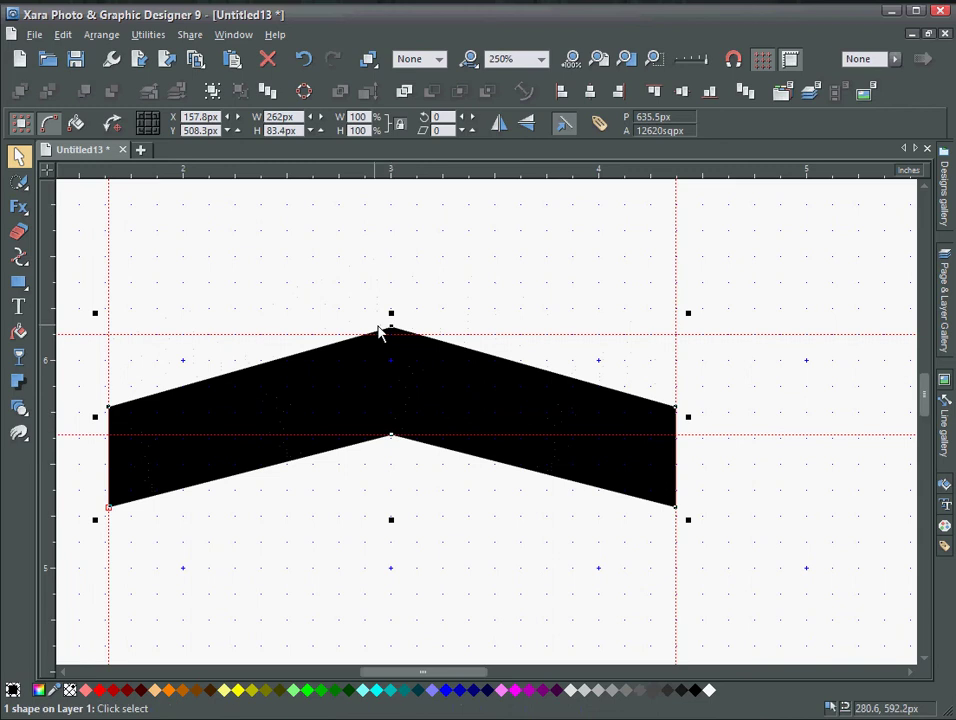
left_click(18, 257)
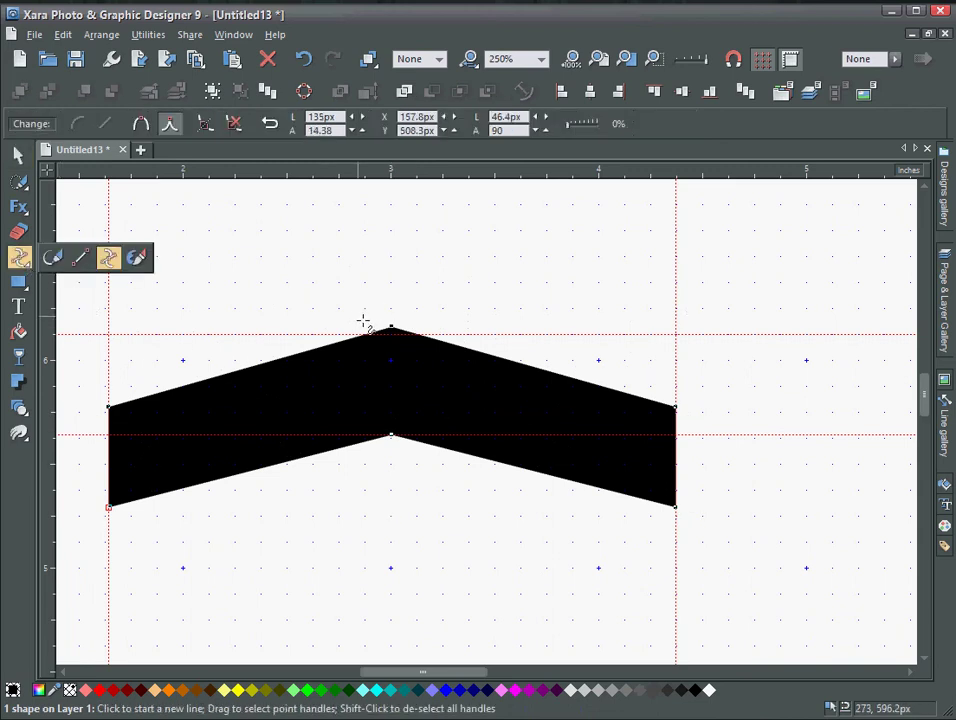
left_click_drag(393, 329, 395, 335)
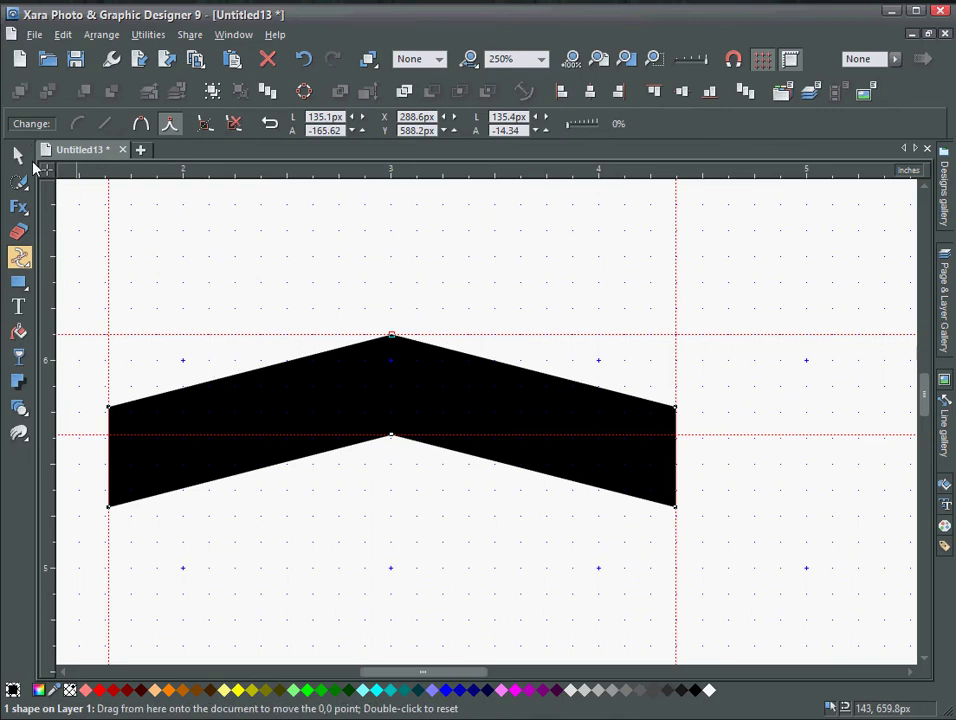
left_click(18, 155)
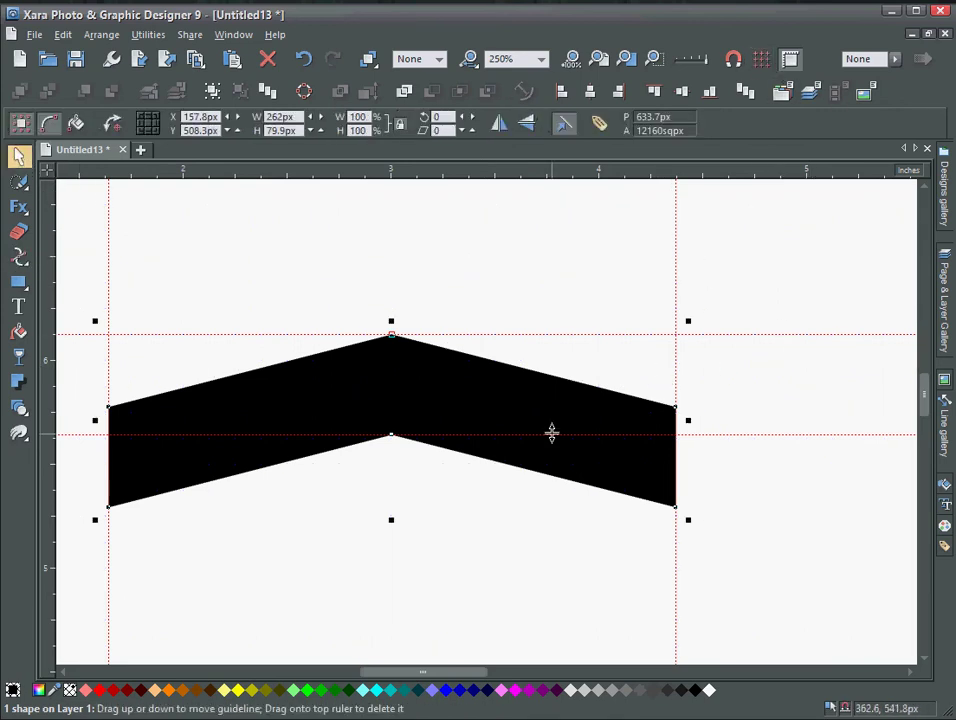
Step: Delete the upper, lower, right and left guidelines around the chevron
scroll(540, 386, "down", 4)
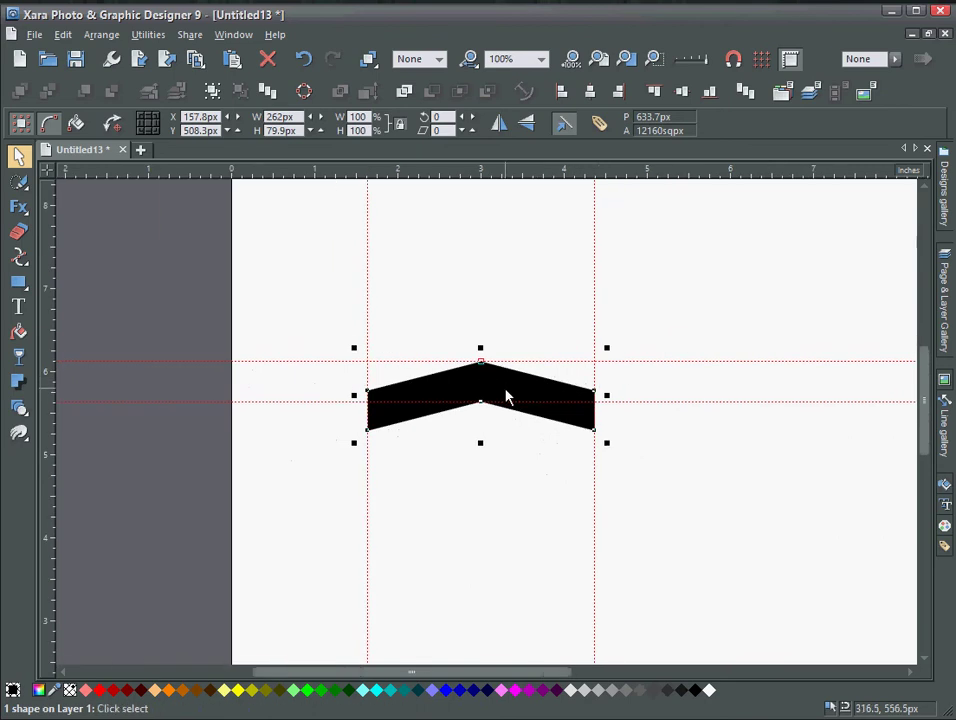
right_click(623, 360)
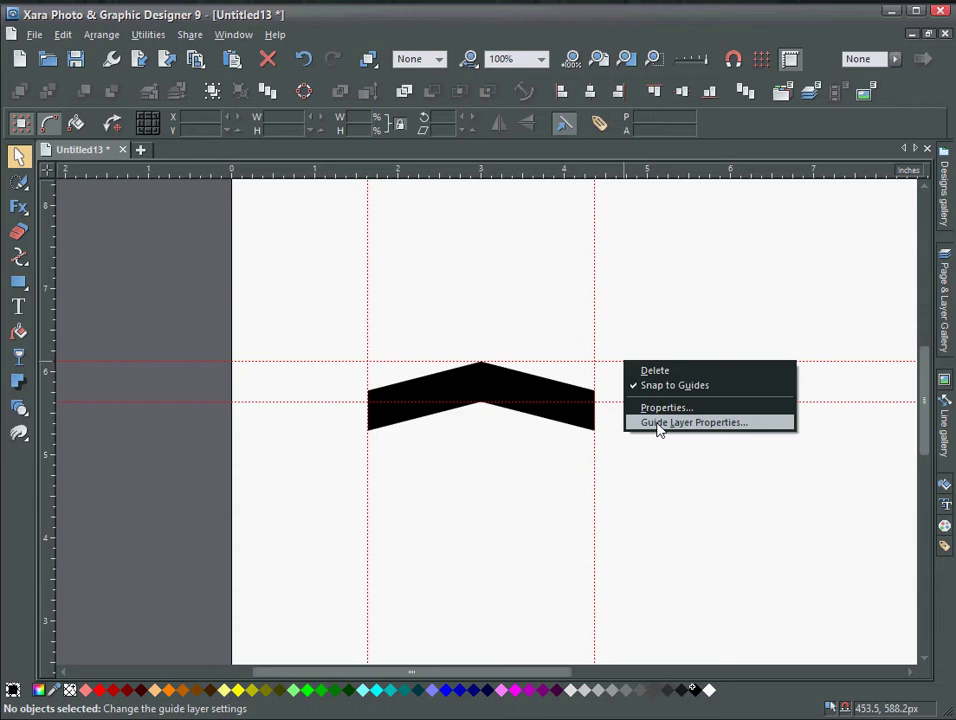
left_click(656, 372)
right_click(637, 402)
left_click(657, 413)
right_click(593, 369)
left_click(613, 380)
right_click(369, 348)
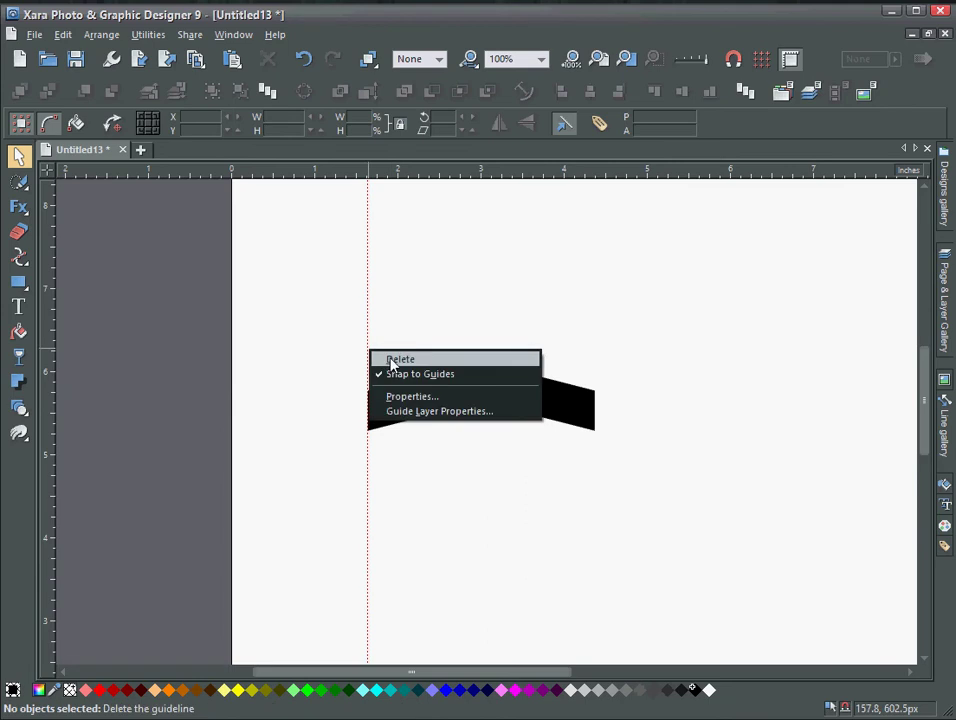
left_click(385, 357)
Step: Zoom back in, centre the view and select the black chevron
scroll(580, 390, "up", 2)
scroll(580, 390, "up", 1)
left_click_drag(491, 403, 604, 334)
left_click(533, 346)
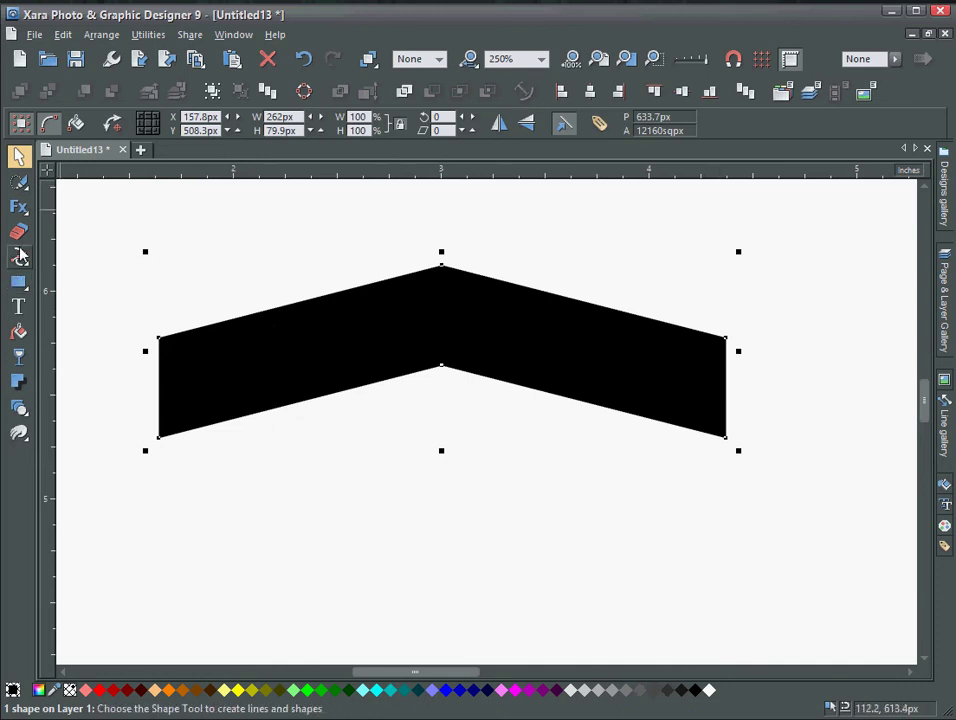
Step: Draw a straight vertical line down through the chevron's peak
mouse_move(20, 261)
left_click(81, 258)
left_click_drag(440, 245, 444, 410)
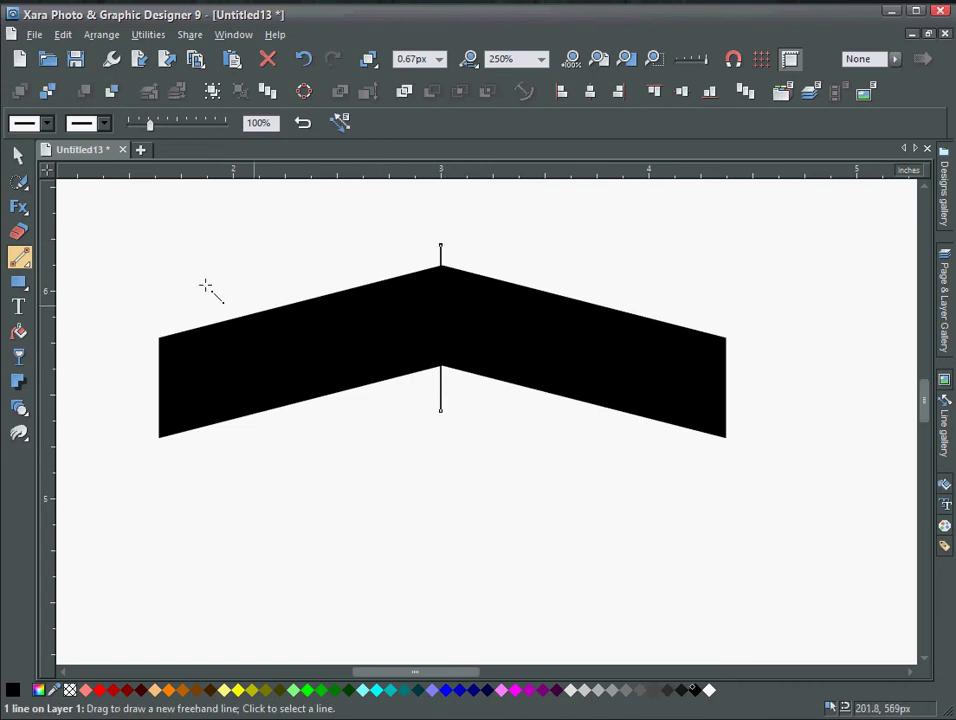
left_click(19, 156)
Step: Fill the black chevron with magenta
left_click(320, 361)
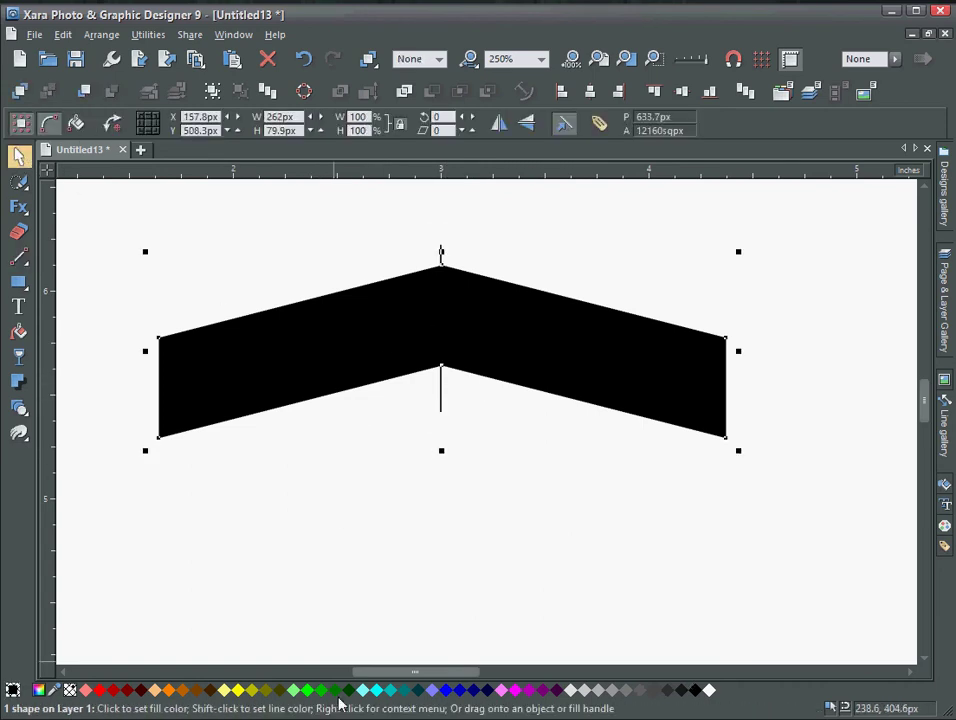
left_click(517, 691)
scroll(494, 510, "up", 4)
scroll(494, 504, "up", 5)
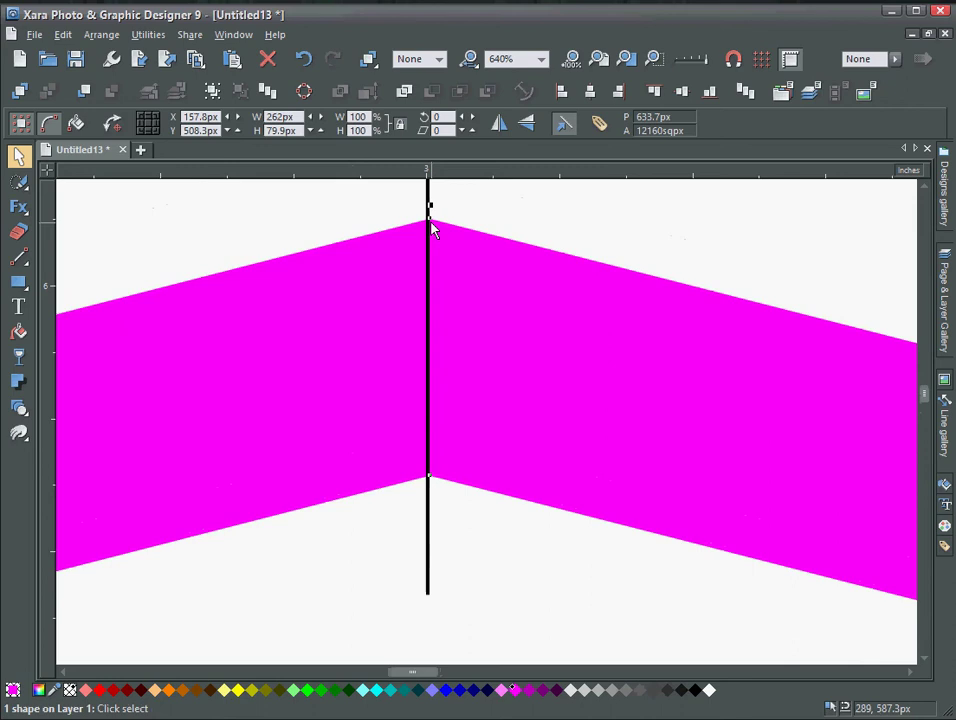
scroll(527, 401, "up", 1)
scroll(530, 406, "down", 1)
Step: Nudge the vertical line right to X 288.2px so it centres on the chevron's peak
left_click(429, 567)
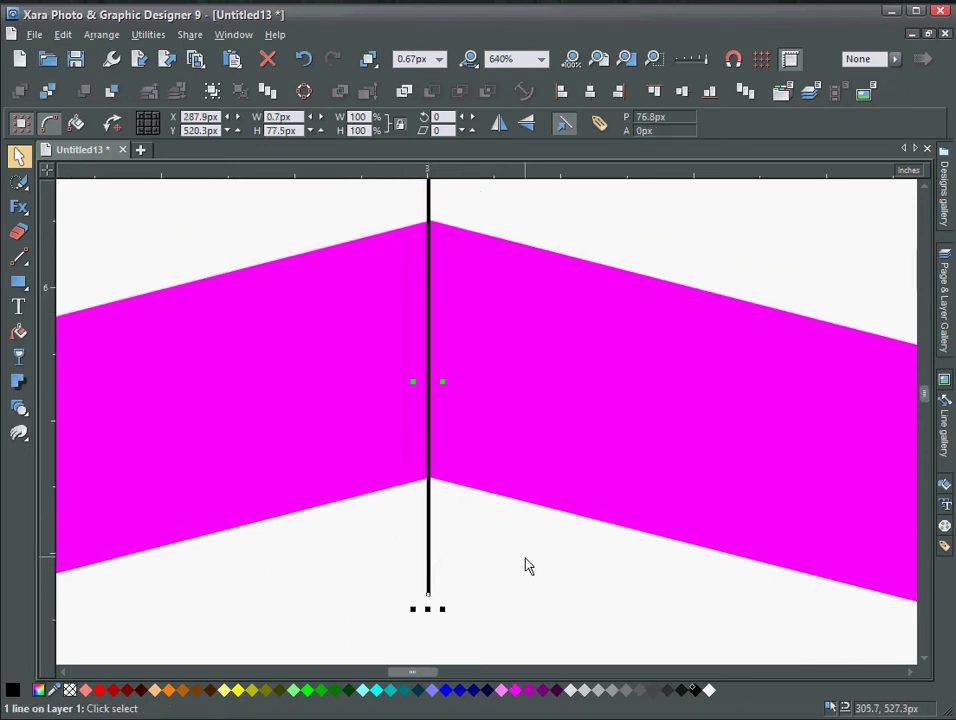
scroll(542, 535, "up", 1)
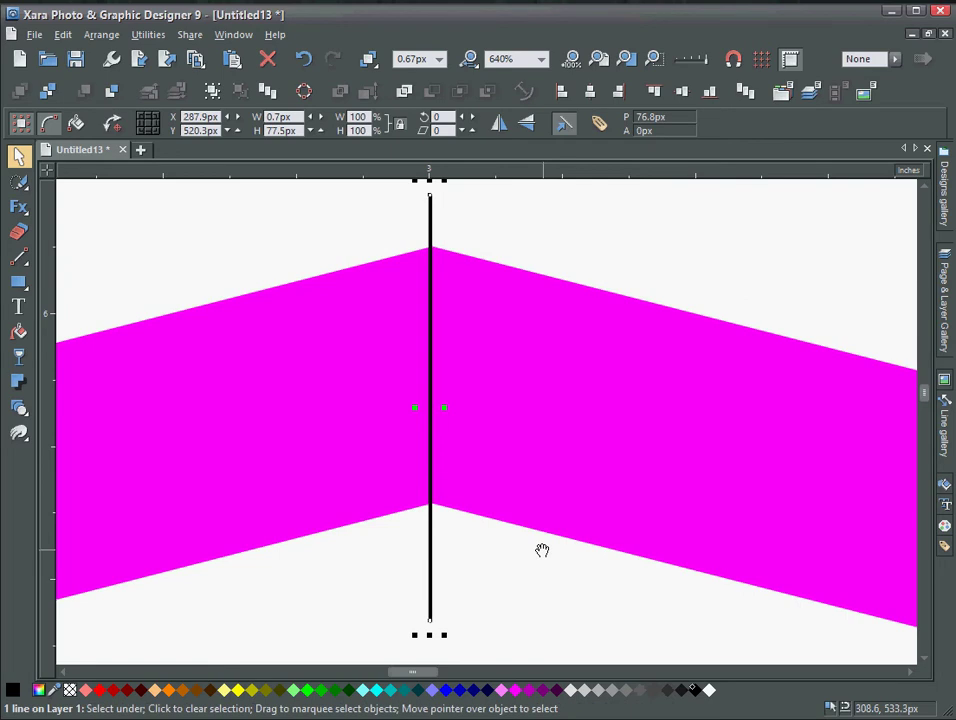
key("Right")
key("Right")
key("Right")
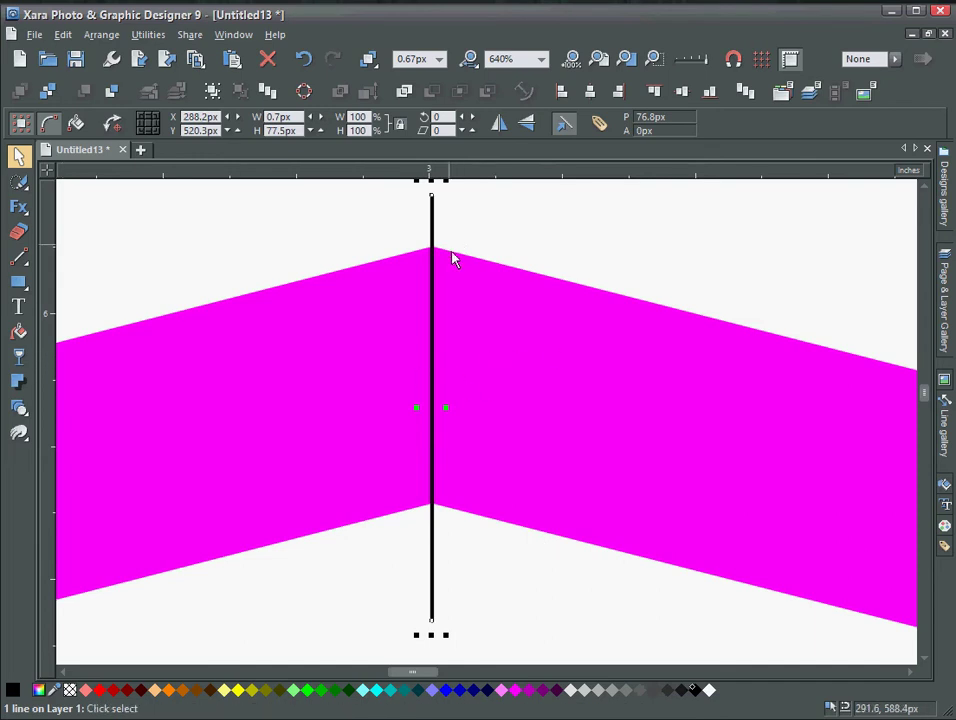
scroll(503, 369, "right", 2)
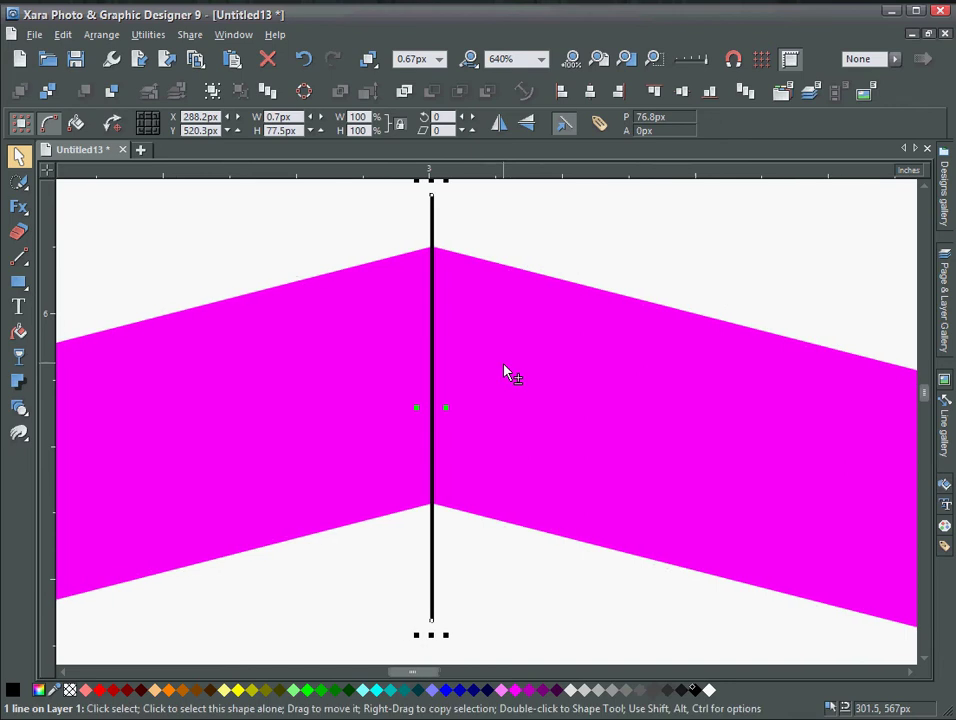
scroll(503, 375, "down", 4)
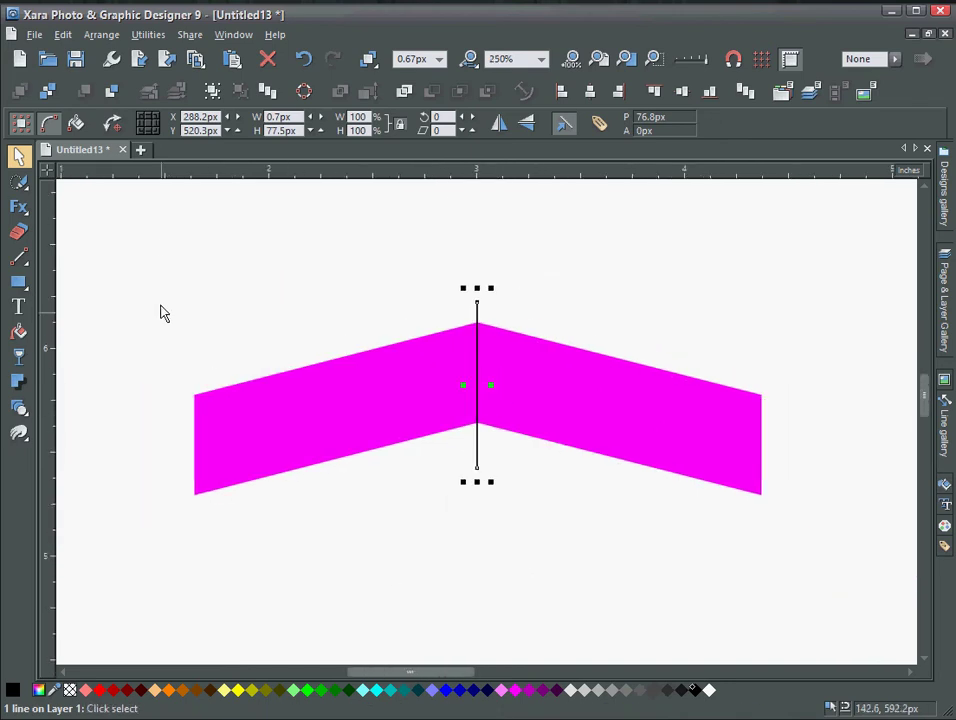
Step: Select the chevron and vertical line together and slice the chevron with Ctrl+4
left_click(152, 241)
left_click_drag(149, 235, 825, 600)
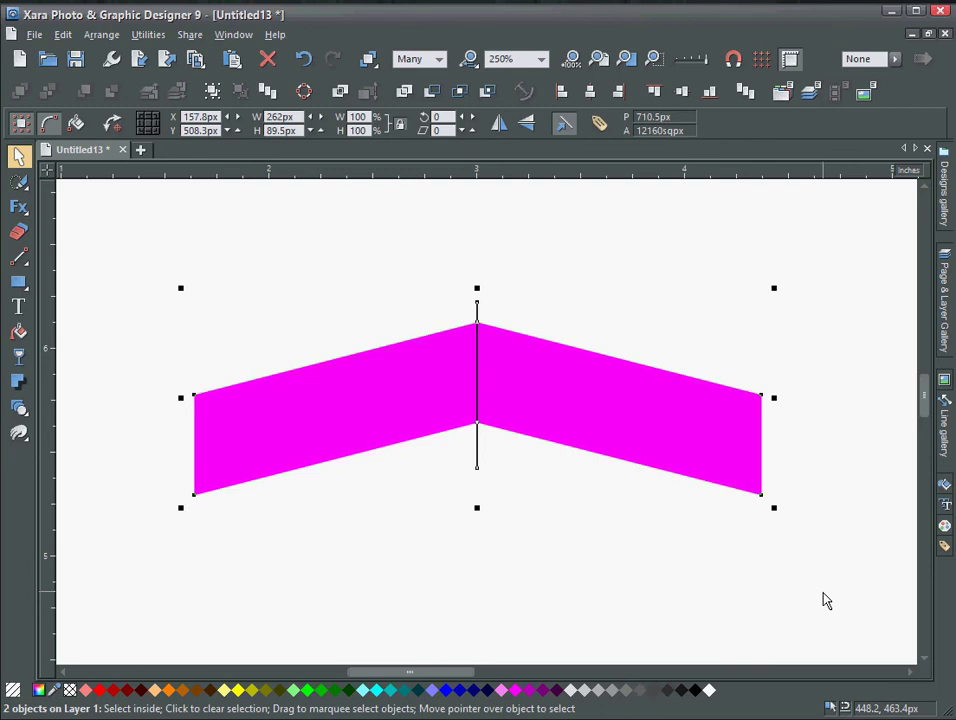
key("ctrl+4")
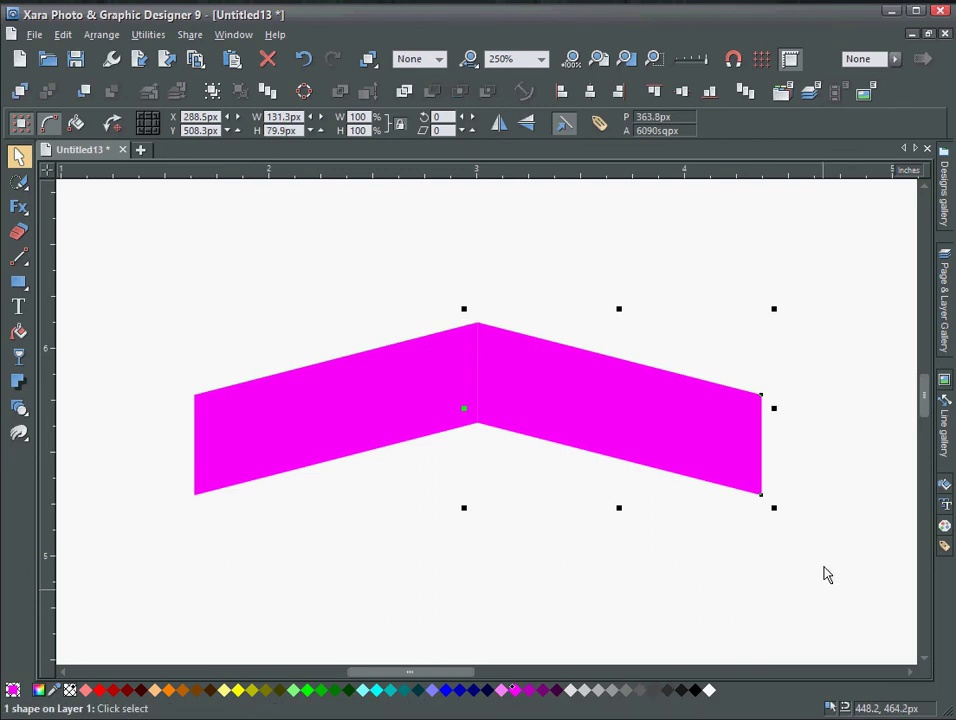
Step: Fill the chevron's right half with dark purple
left_click(602, 262)
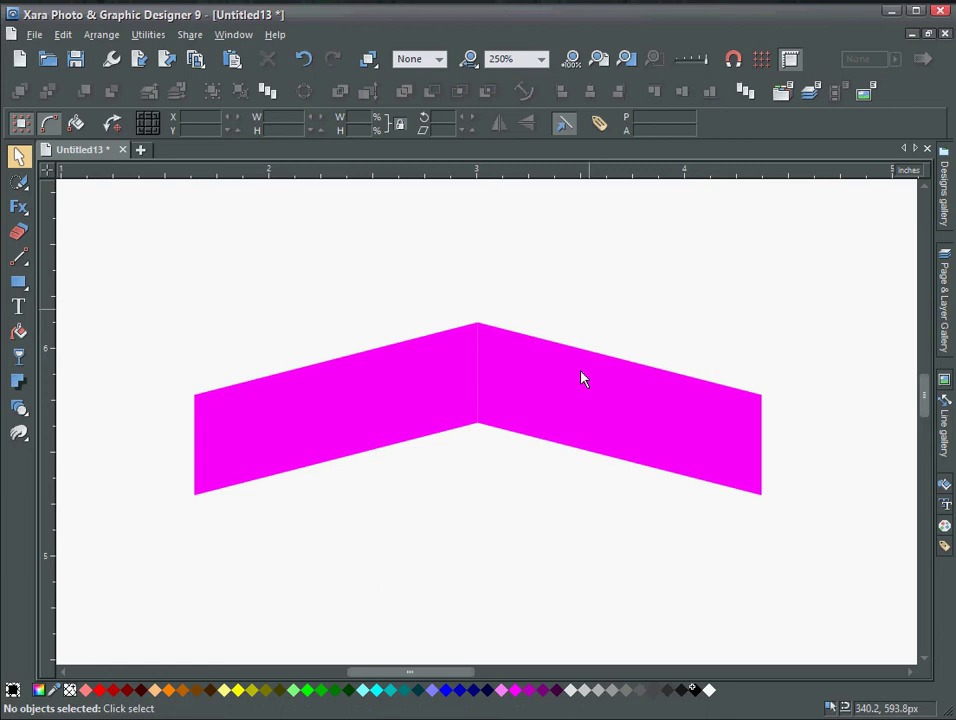
left_click(545, 405)
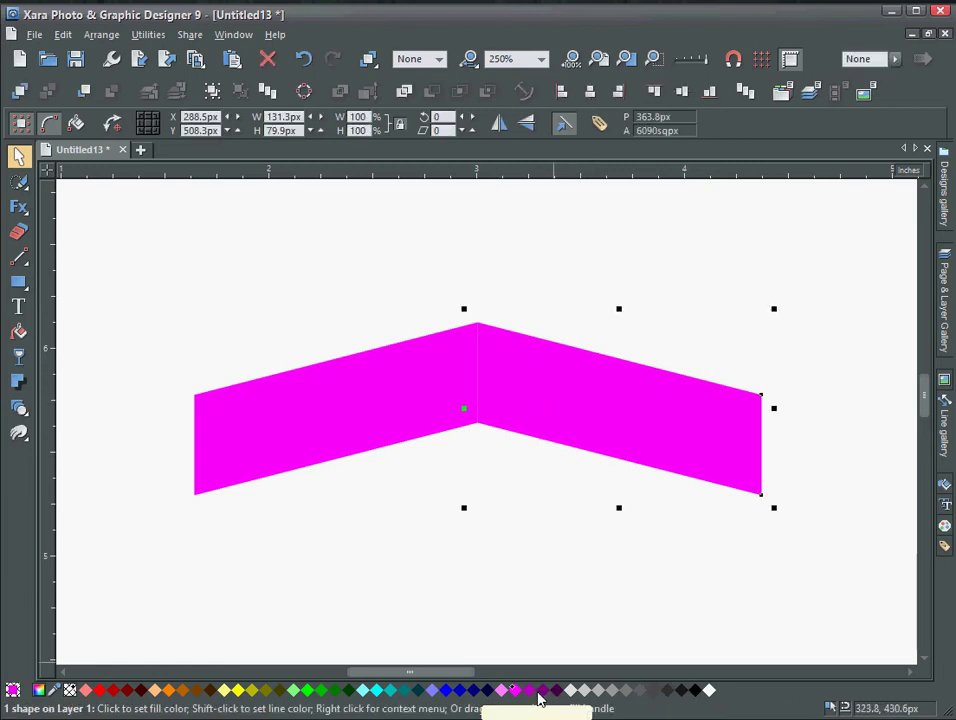
left_click(540, 692)
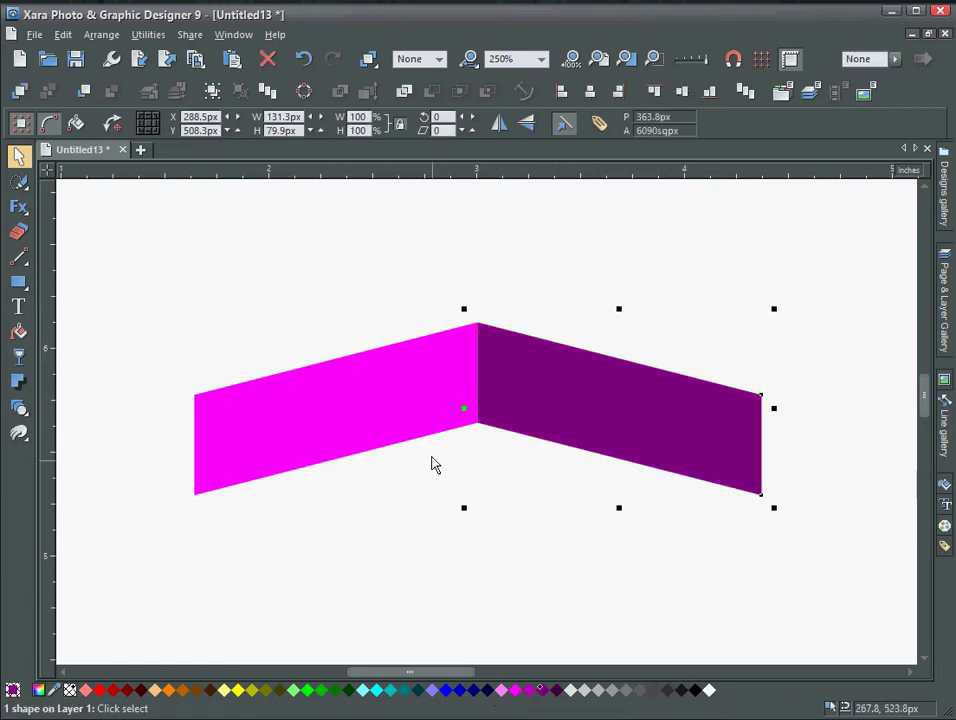
left_click(503, 561)
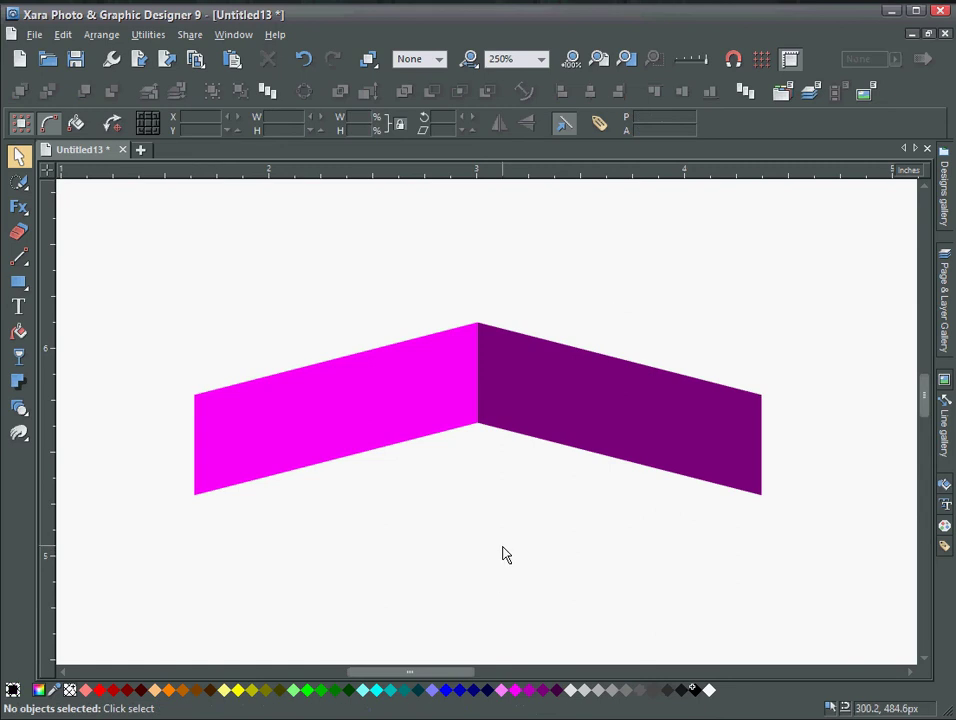
Step: Group the magenta and purple chevron halves with Ctrl+G
scroll(506, 555, "down", 3)
scroll(506, 553, "up", 2)
left_click_drag(781, 350, 233, 571)
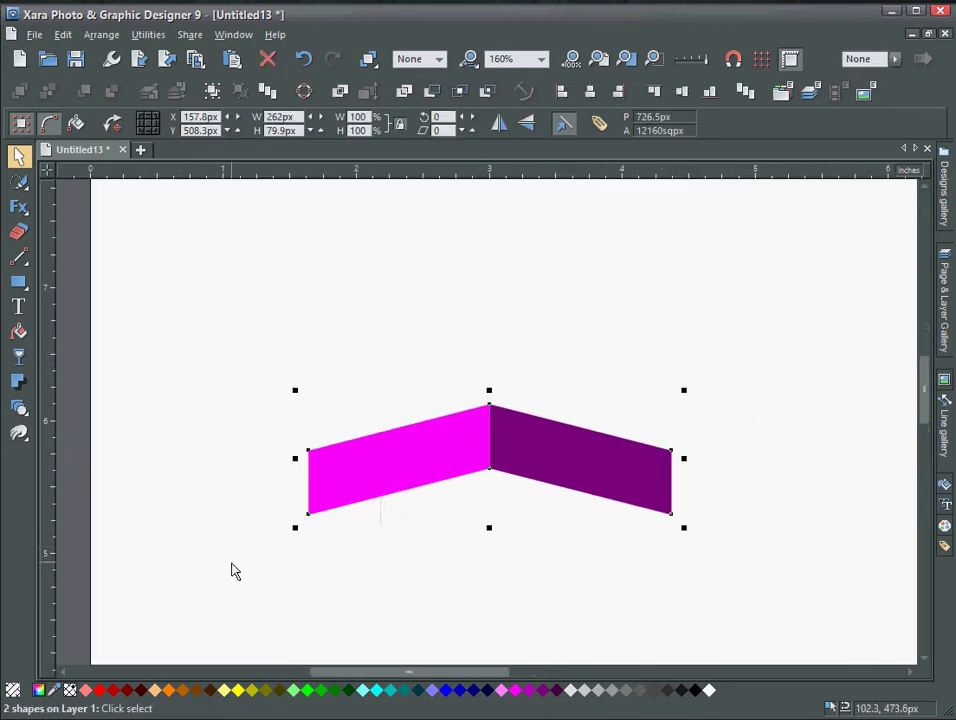
key("ctrl+g")
Step: Create a bitmap copy of the chevron group and drag it up and left
right_click(383, 476)
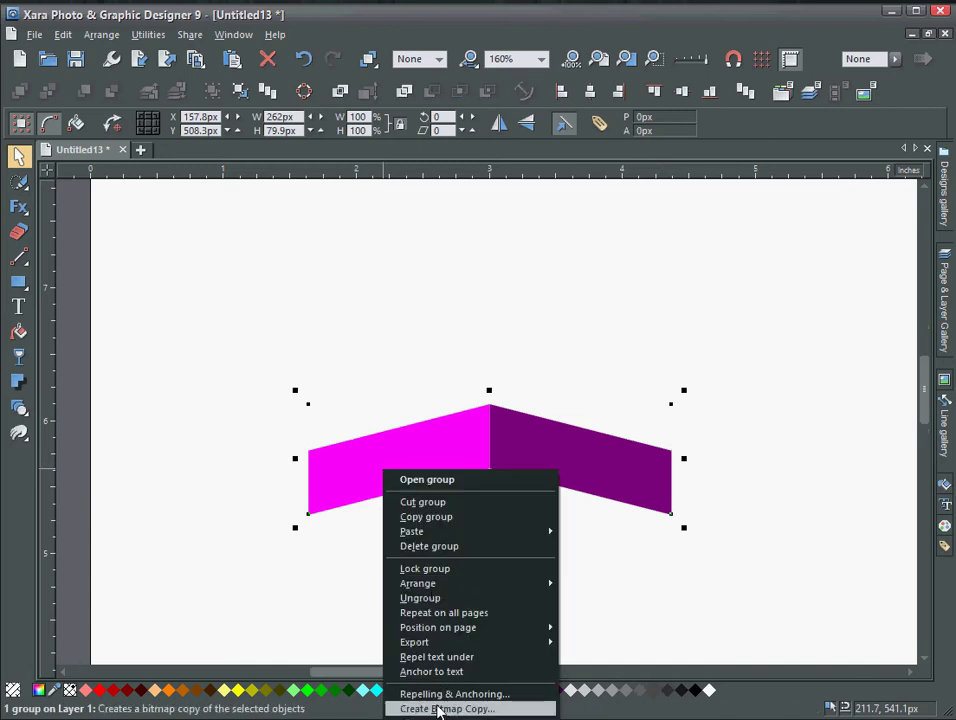
left_click(437, 708)
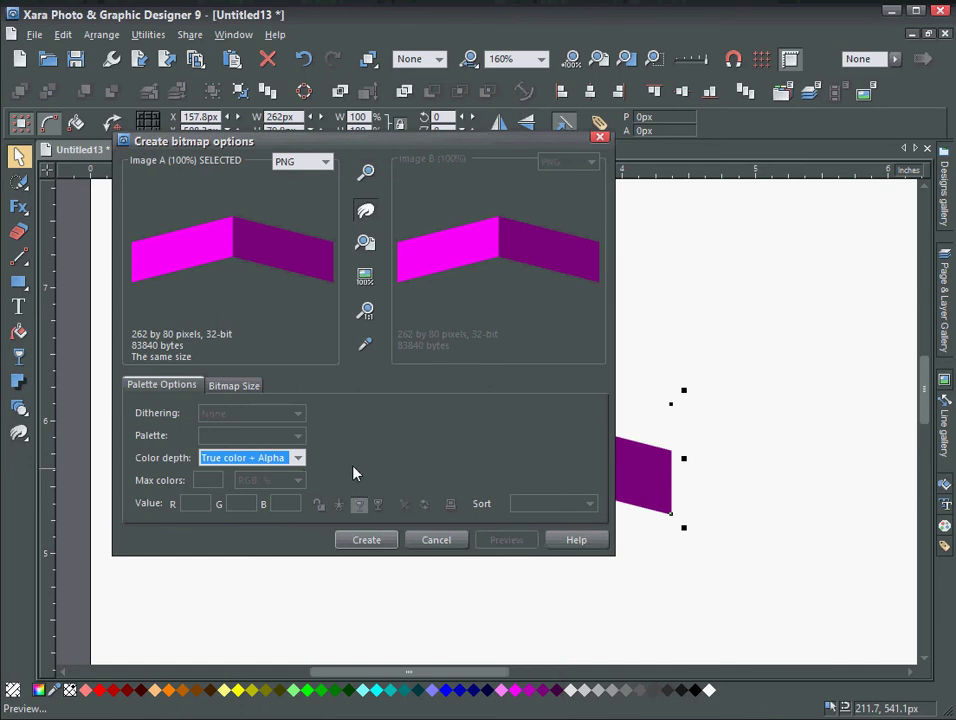
left_click(291, 273)
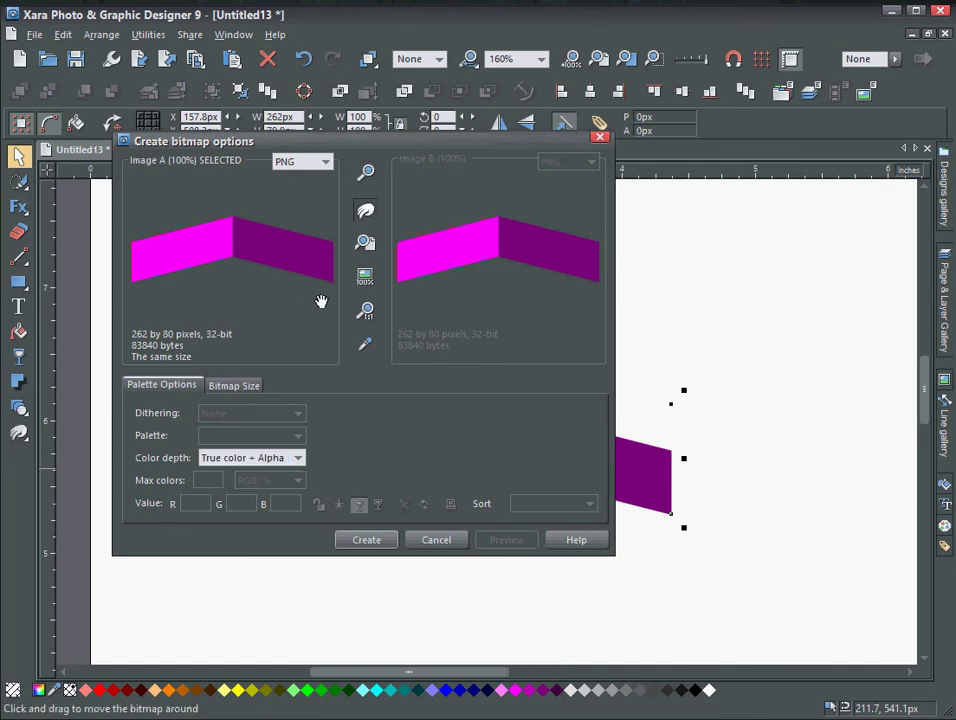
left_click(366, 540)
left_click_drag(568, 411, 403, 341)
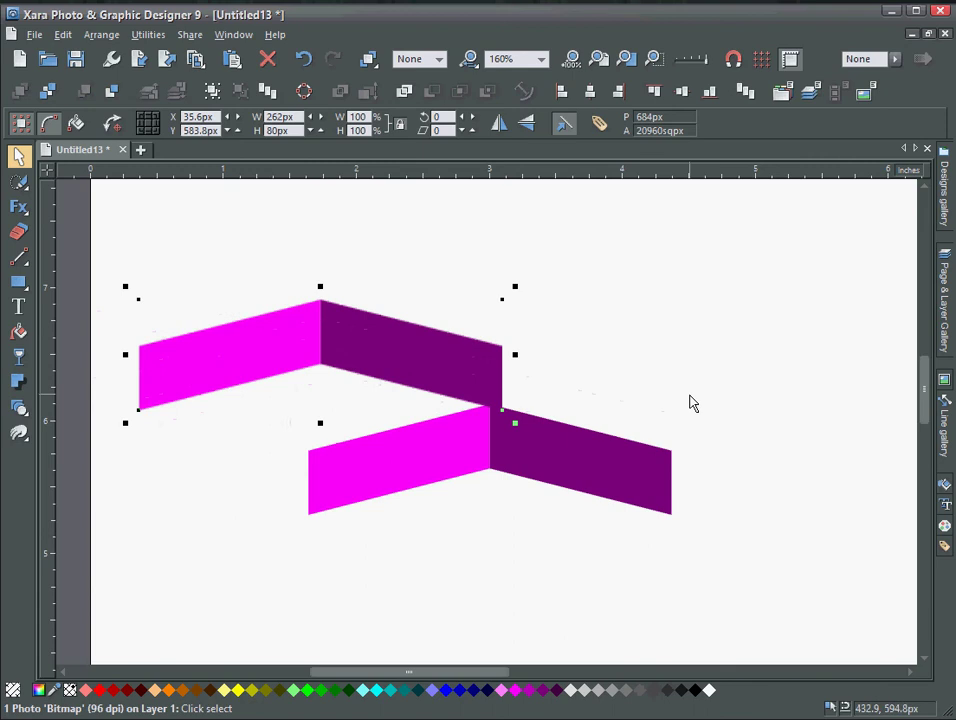
Step: Move both chevrons onto the pasteboard and draw a rectangle covering most of the page
scroll(691, 401, "down", 1)
scroll(686, 418, "down", 4)
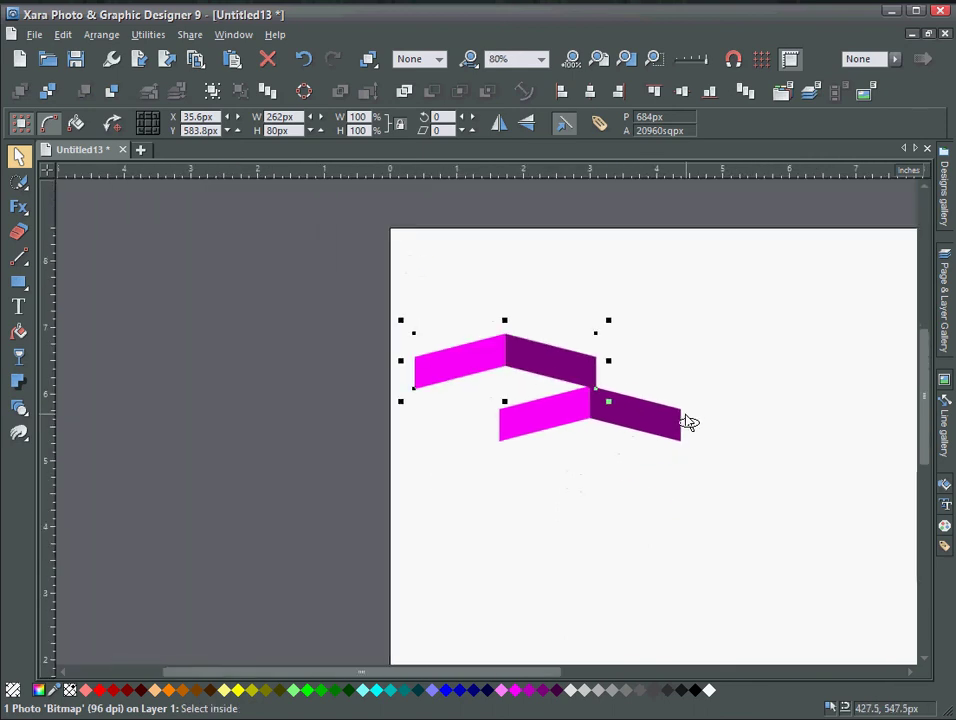
left_click_drag(656, 428, 340, 477)
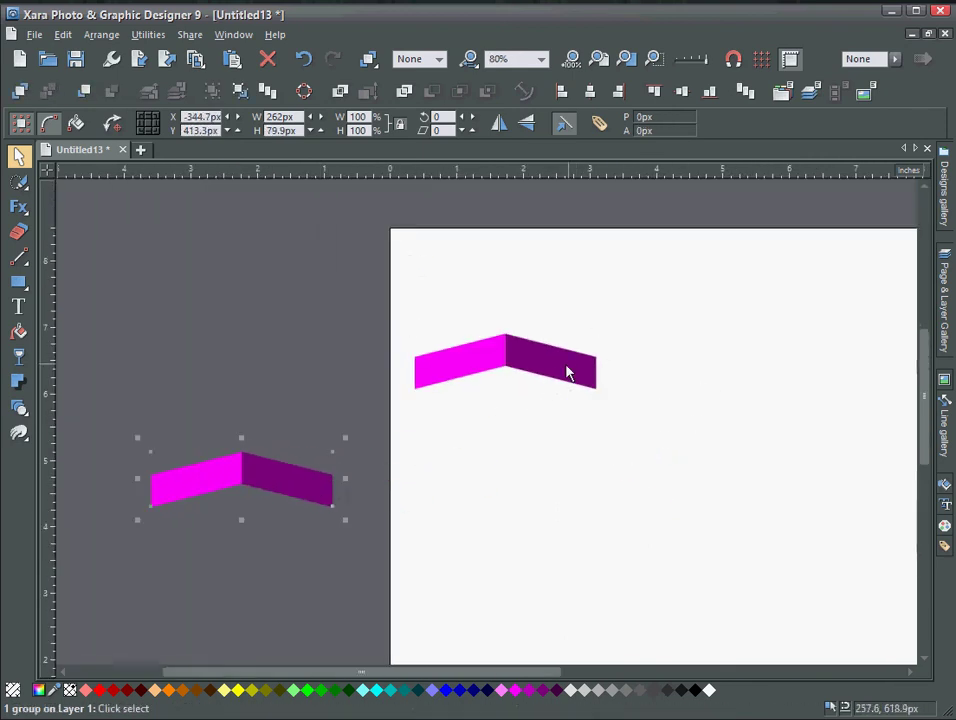
left_click_drag(567, 372, 309, 350)
left_click_drag(713, 420, 452, 405)
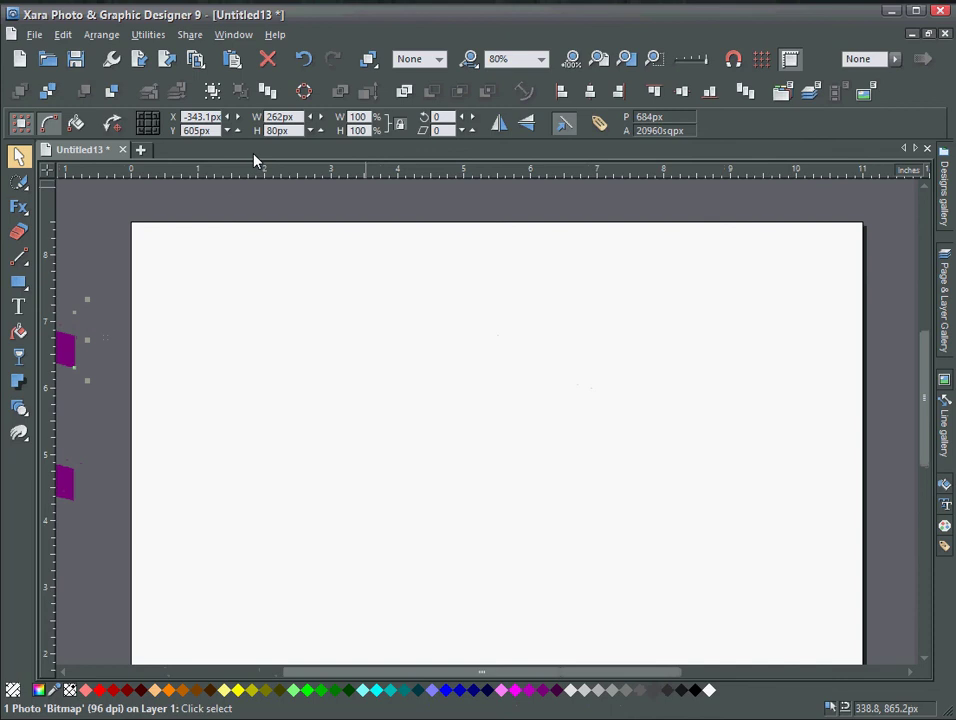
left_click(18, 282)
mouse_move(219, 253)
left_mouse_down()
mouse_move(585, 565)
mouse_move(806, 637)
left_mouse_up()
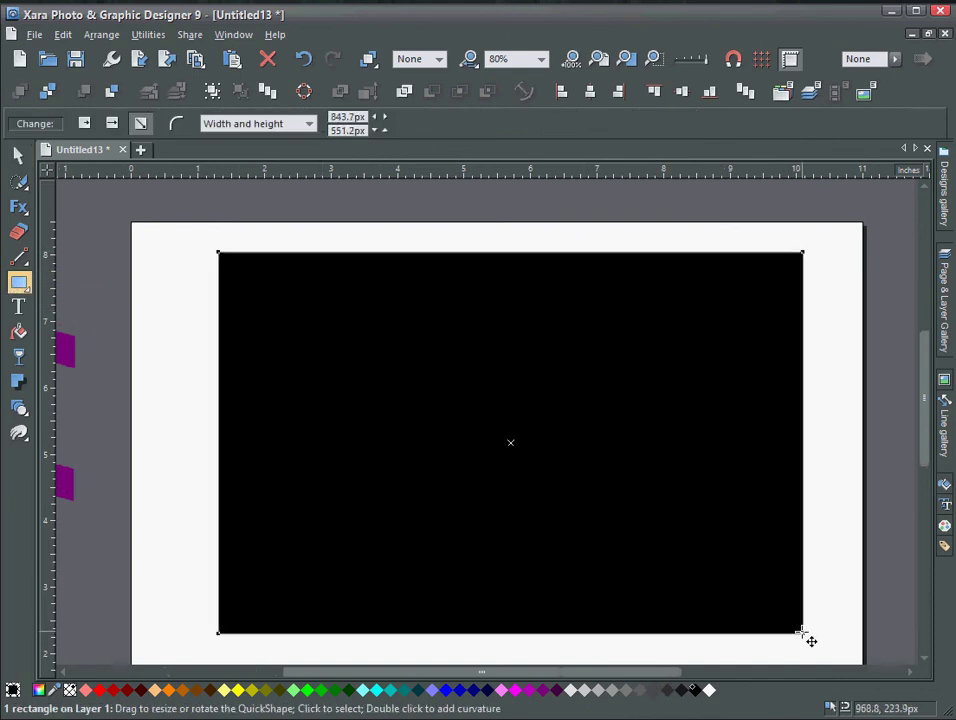
Step: Give the rectangle a repeating-tile chevron bitmap fill, shrunk into a dense zigzag pattern
left_click(19, 333)
left_click(92, 123)
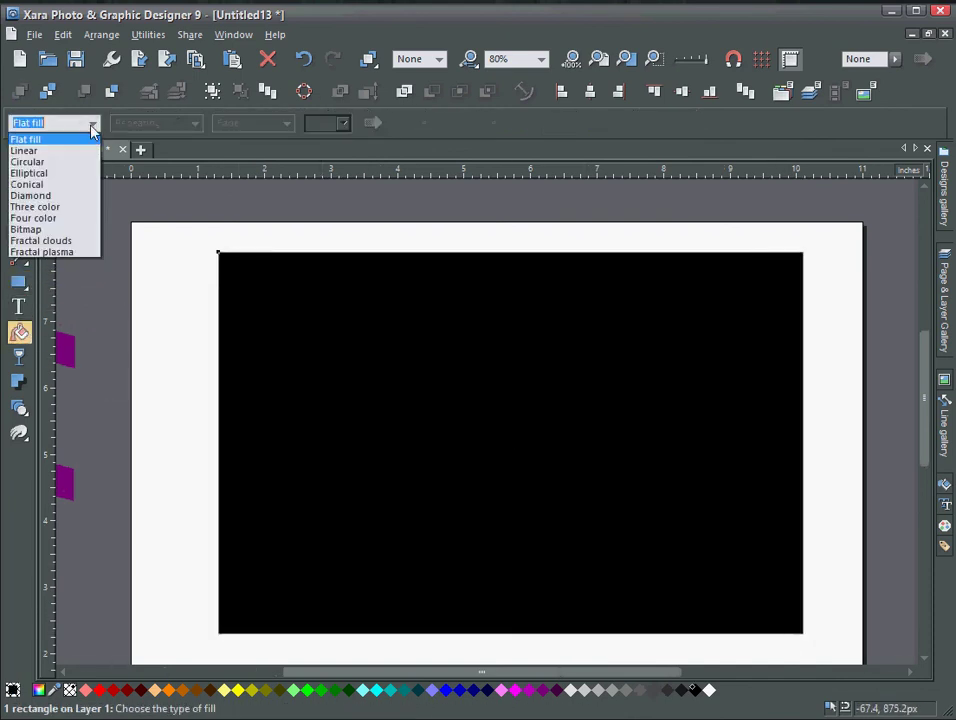
left_click(40, 232)
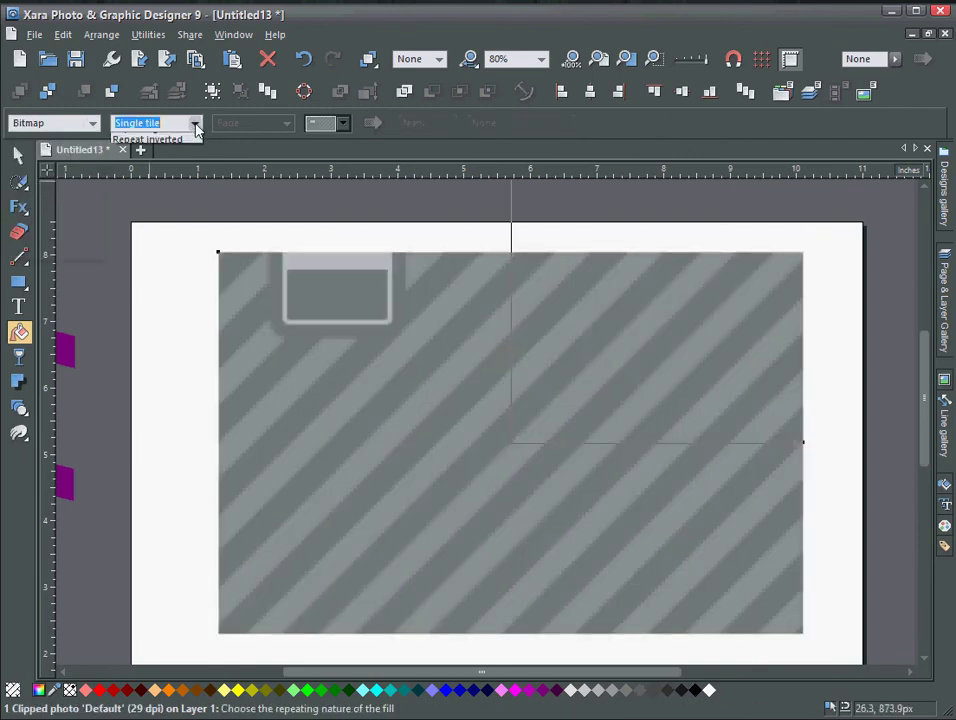
left_click(199, 151)
left_click(343, 123)
left_click(390, 166)
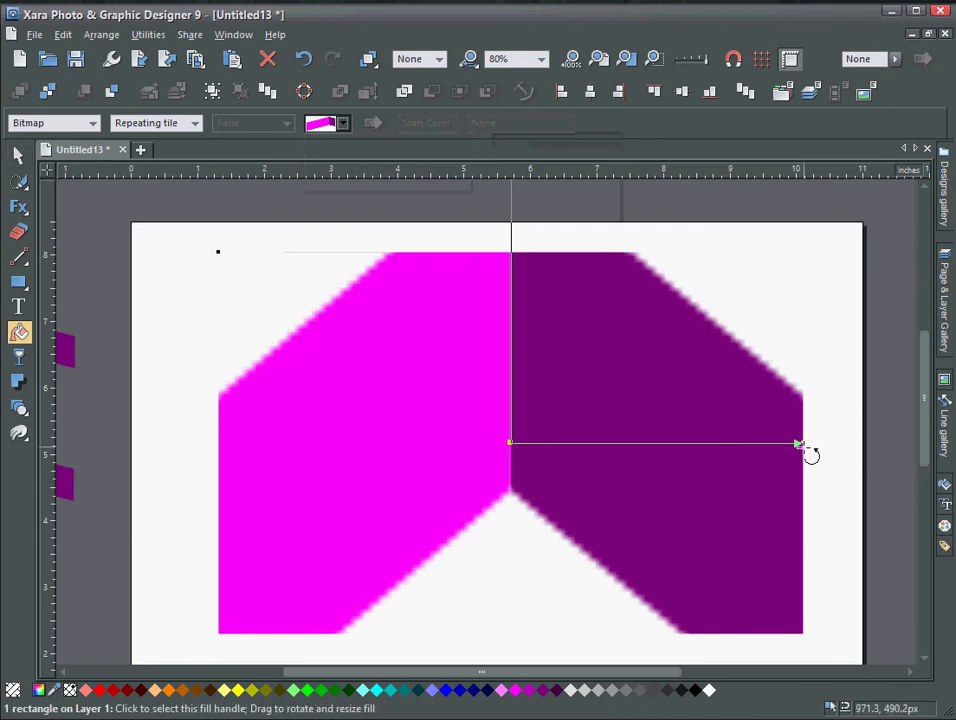
left_click_drag(805, 444, 538, 448)
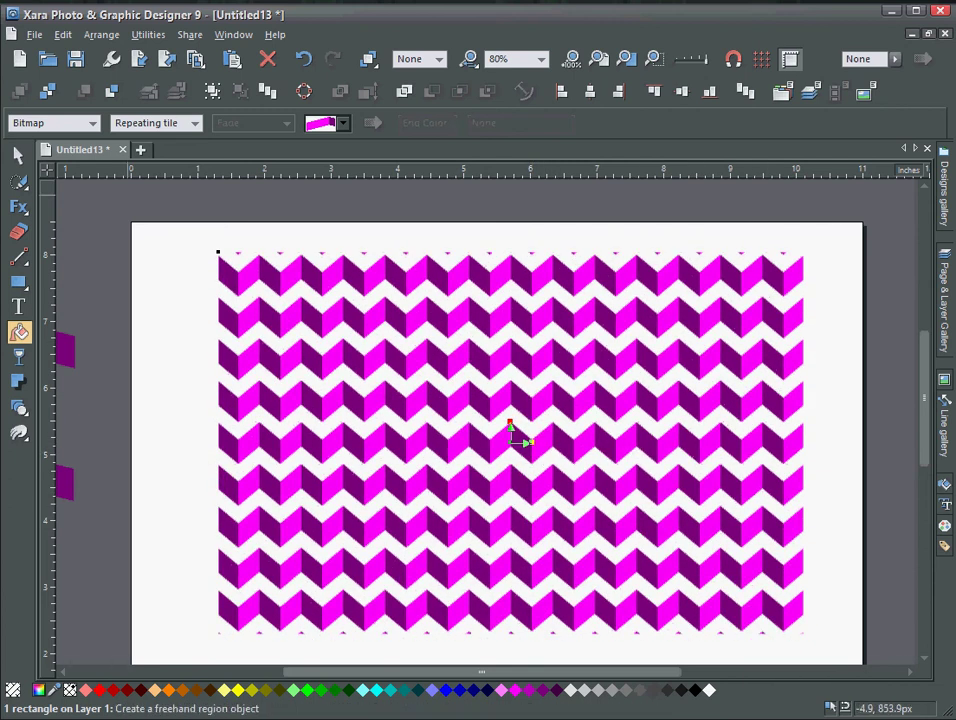
Step: Draw a black rectangle over the pattern, turn on snap to objects, and send it behind
key("F2")
scroll(443, 474, "down", 1)
left_click(18, 282)
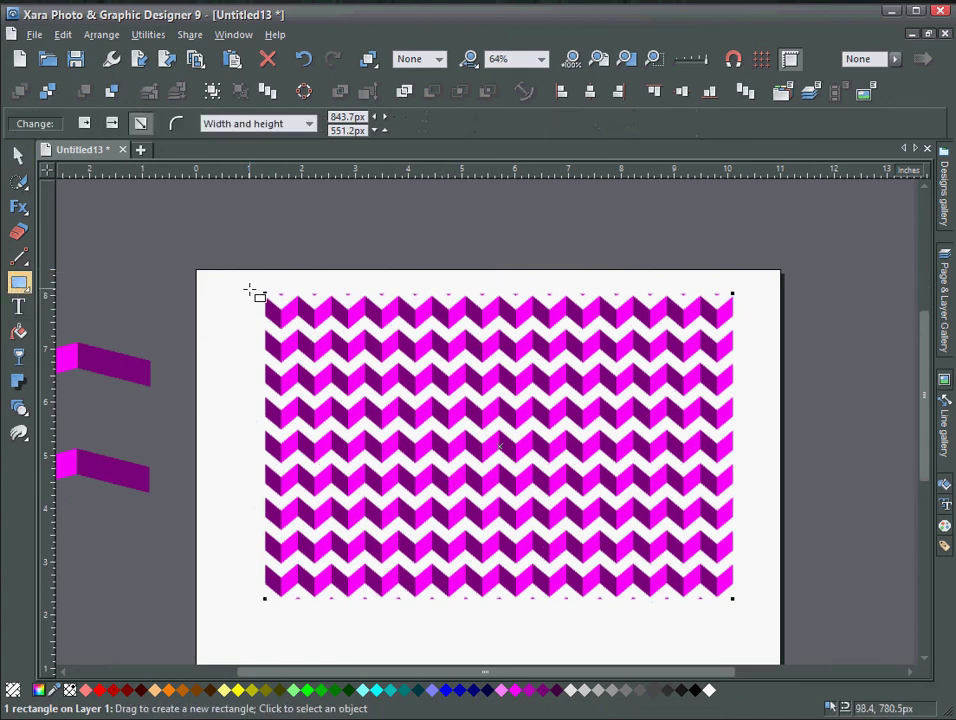
left_click_drag(249, 289, 752, 612)
left_click(735, 61)
key("ctrl+b")
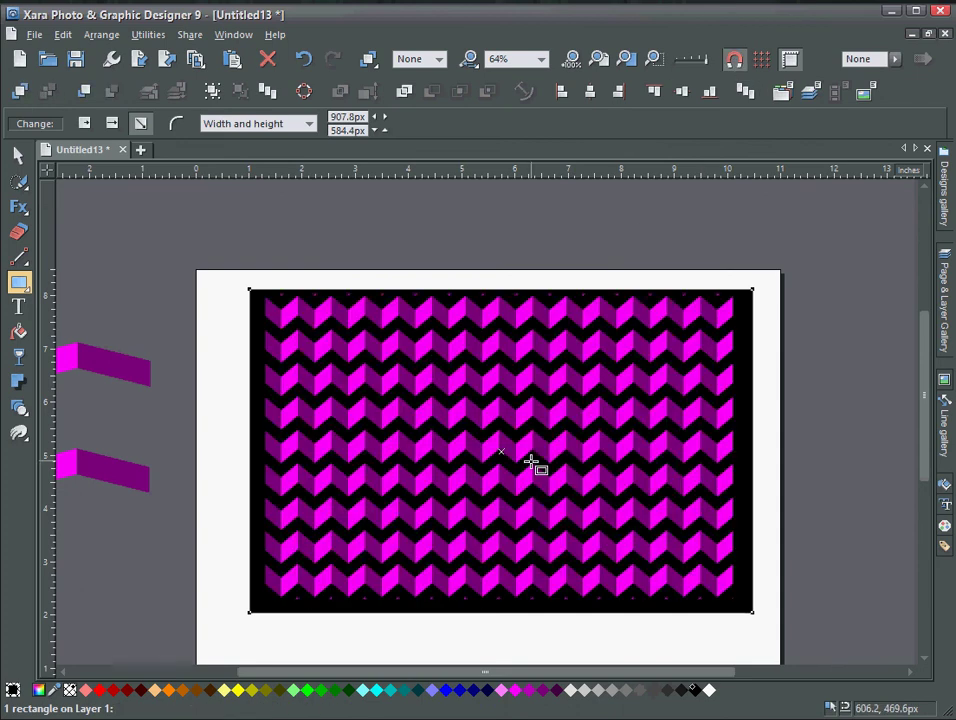
Step: Align the black rectangle's four edges with the pattern rectangle, about 843.7 by 551.2px
left_click(18, 155)
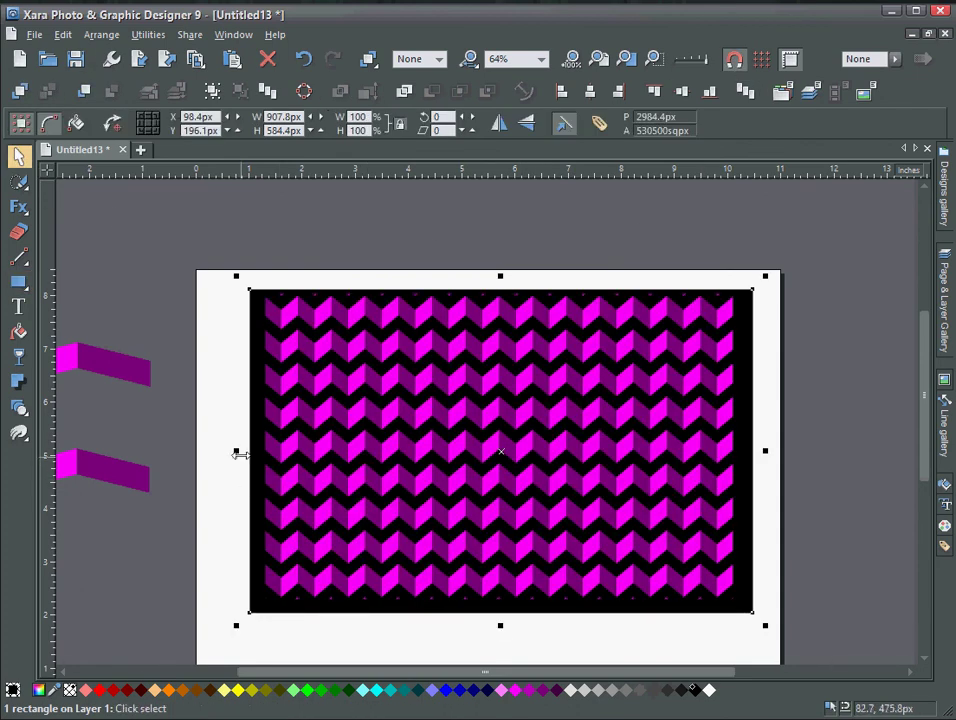
left_click_drag(240, 453, 266, 451)
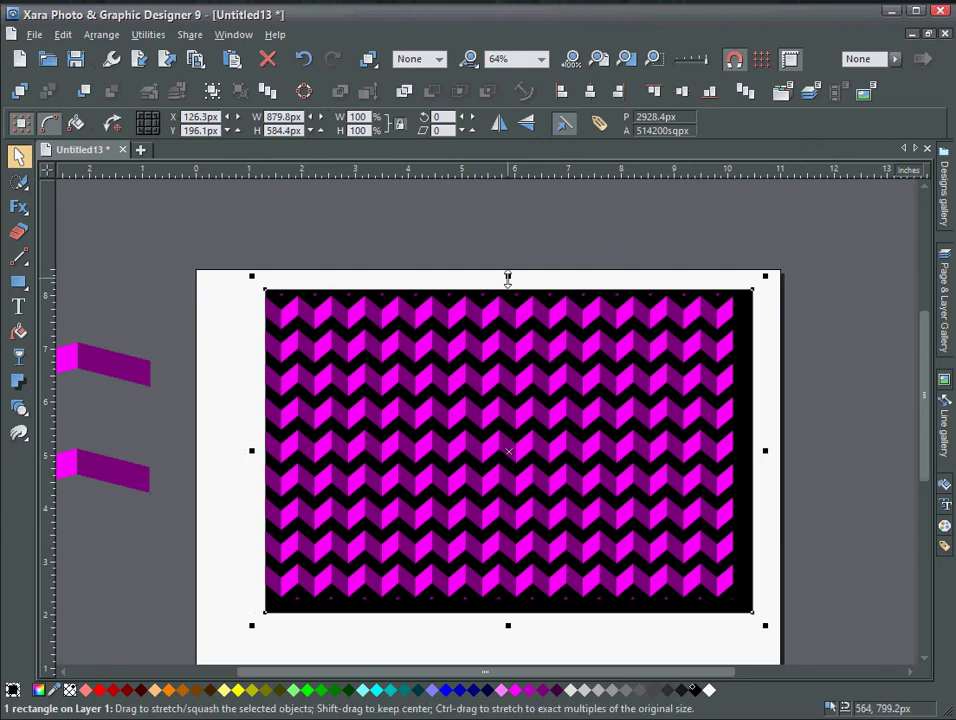
mouse_move(508, 279)
left_mouse_down()
mouse_move(512, 292)
mouse_move(510, 284)
left_mouse_up()
left_click_drag(766, 452, 745, 460)
left_click_drag(498, 625, 500, 610)
scroll(571, 590, "up", 2)
left_click_drag(434, 620, 434, 625)
scroll(632, 474, "down", 2)
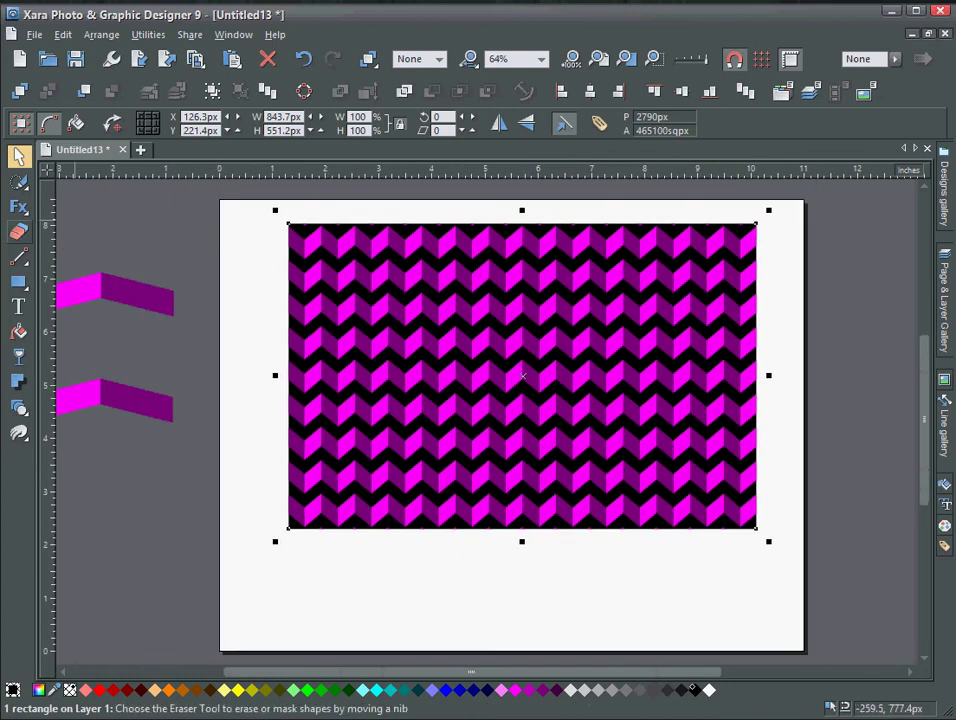
Step: Scale up the chevron bitmap tile for fewer, bigger zigzags, then deselect to review the pattern
left_click(18, 332)
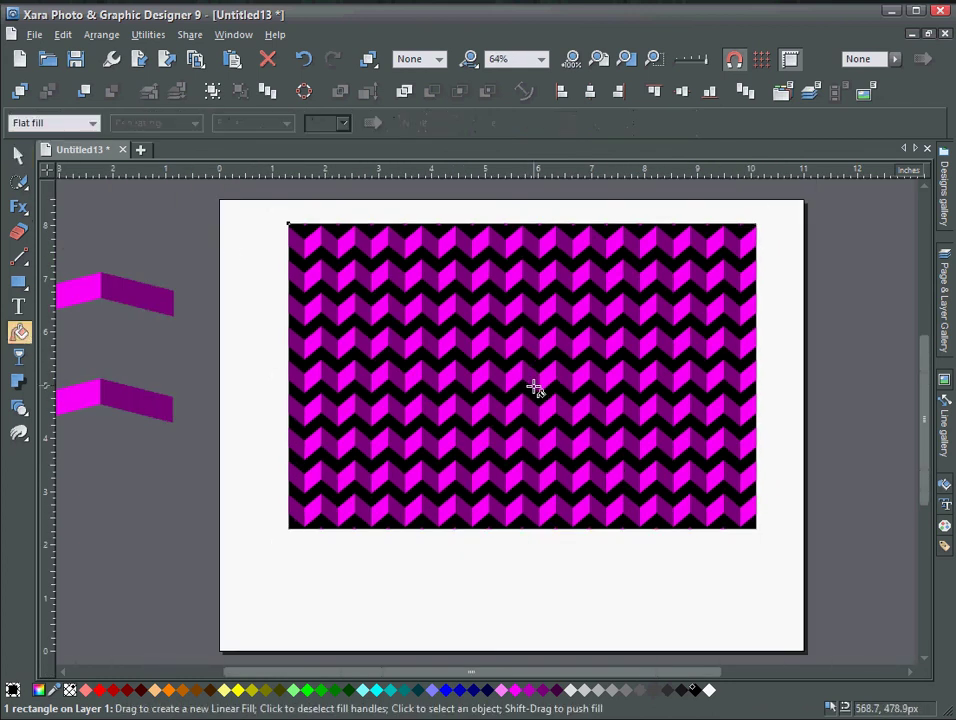
left_click(535, 388)
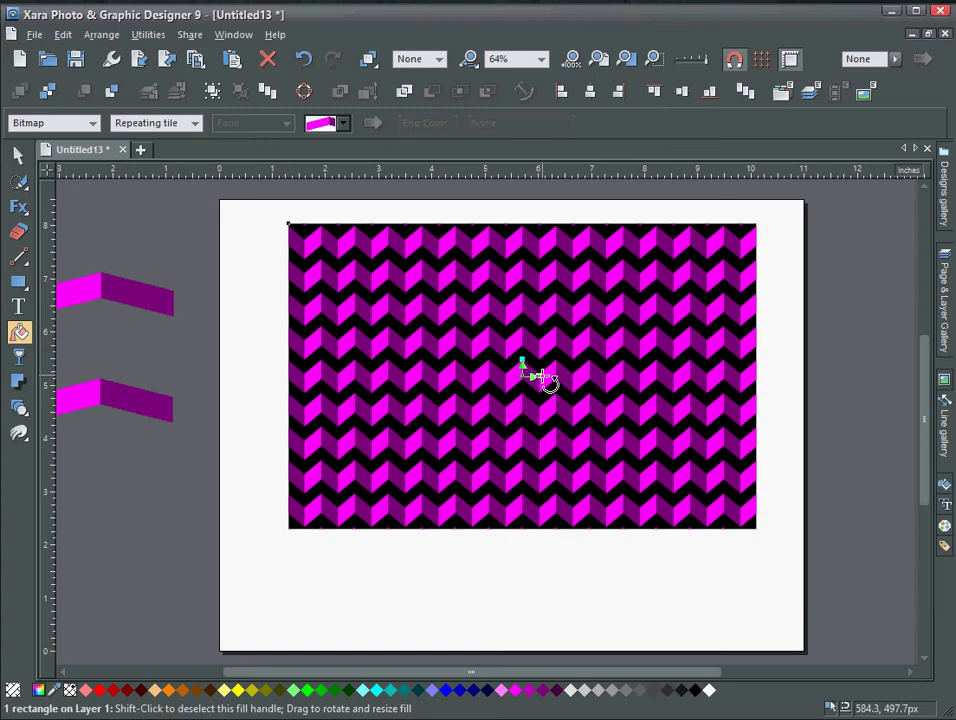
mouse_move(538, 376)
left_mouse_down()
mouse_move(548, 381)
mouse_move(533, 378)
left_mouse_up()
left_click(18, 157)
left_click(283, 460)
scroll(376, 448, "down", 1)
scroll(378, 450, "up", 1)
left_click_drag(572, 421, 508, 397)
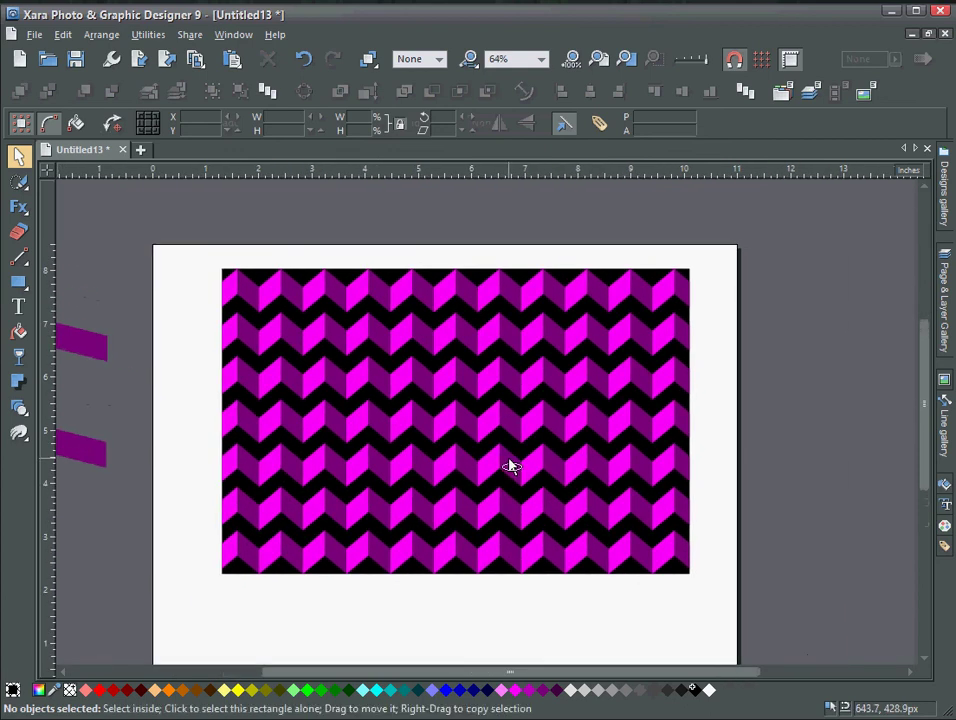
scroll(508, 465, "down", 1)
scroll(510, 461, "up", 2)
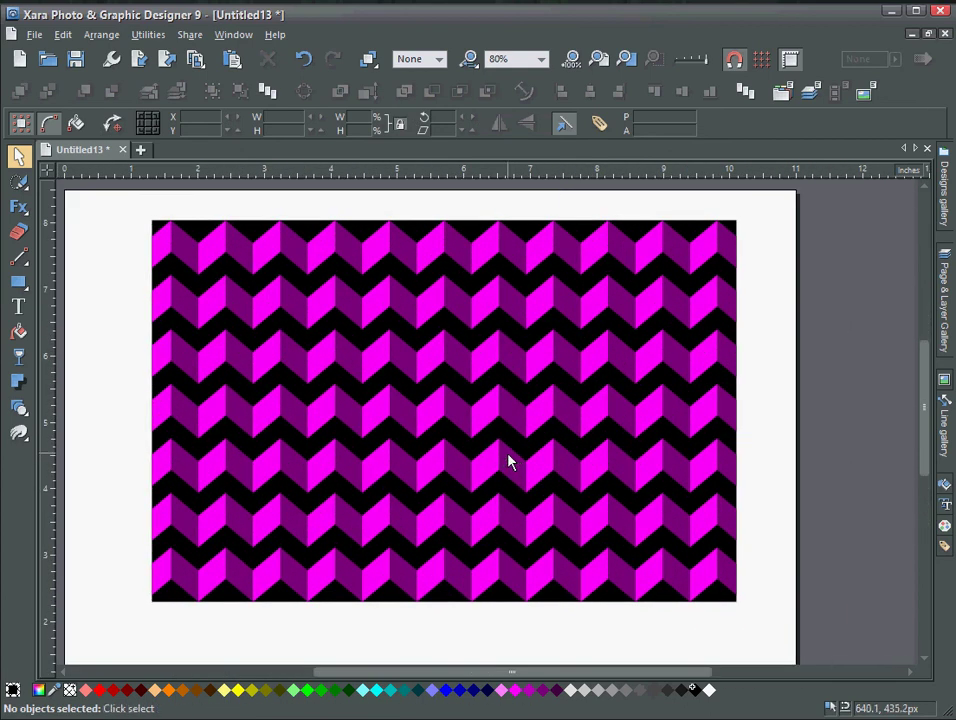
Step: Group the pattern and black rectangles and resize the group to an 823.7 by 335.3px banner
left_click_drag(768, 208, 128, 636)
key("ctrl+g")
left_click_drag(441, 617, 482, 373)
left_click_drag(749, 289, 734, 314)
left_click_drag(388, 463, 575, 552)
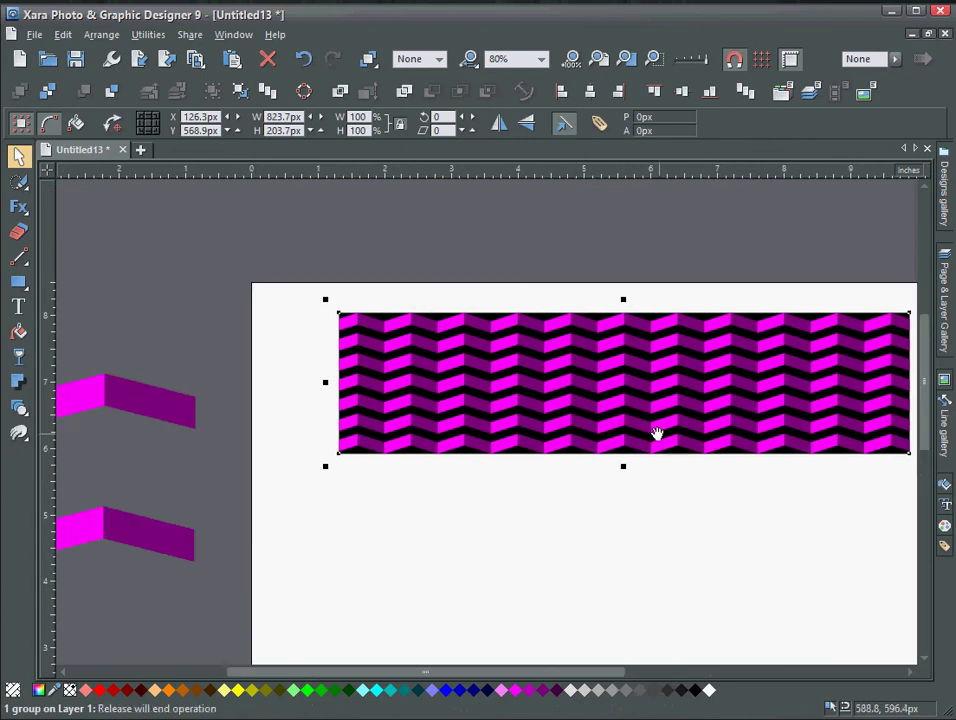
left_click_drag(656, 432, 540, 414)
left_click_drag(485, 462, 484, 552)
left_click(445, 270)
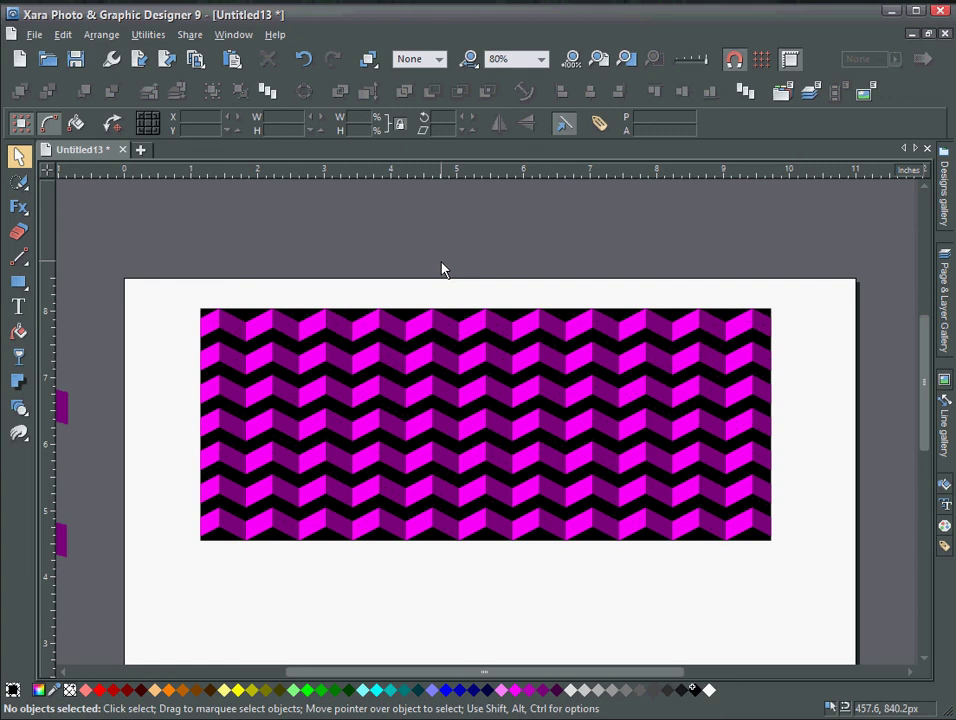